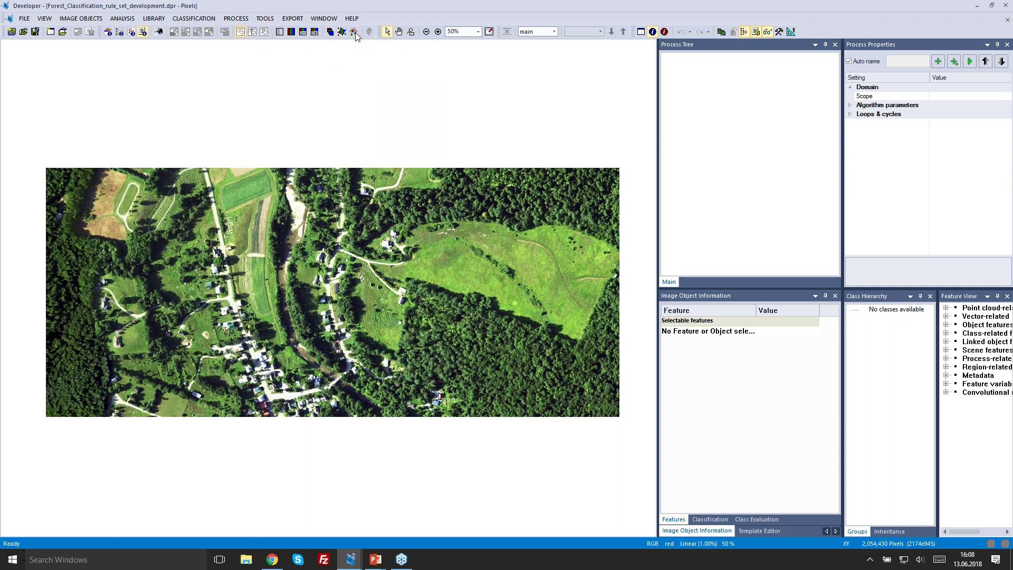
Display the point cloud over the scene and open a rectangular area around the central valley in a 3D view
click(354, 32)
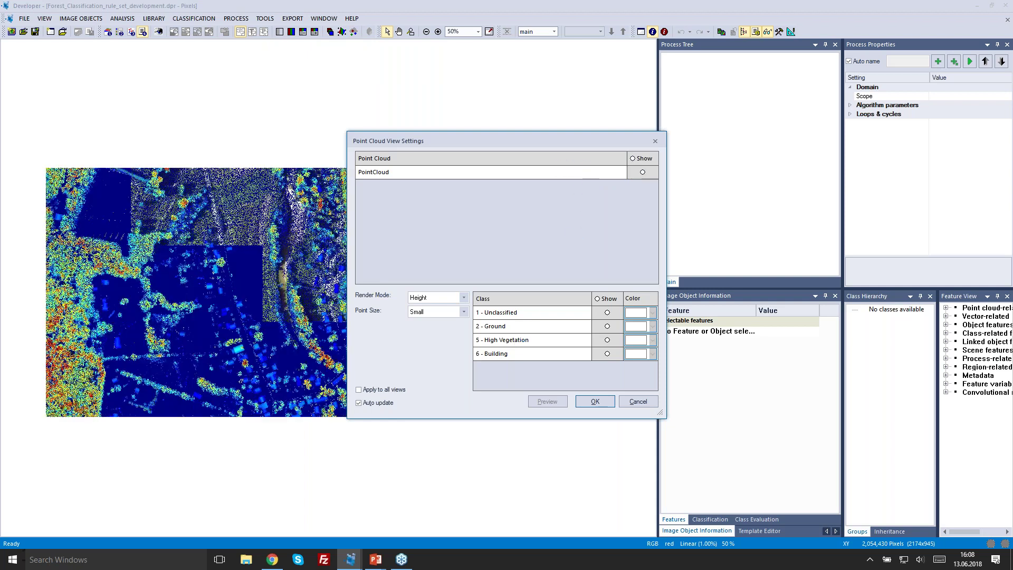
click(595, 402)
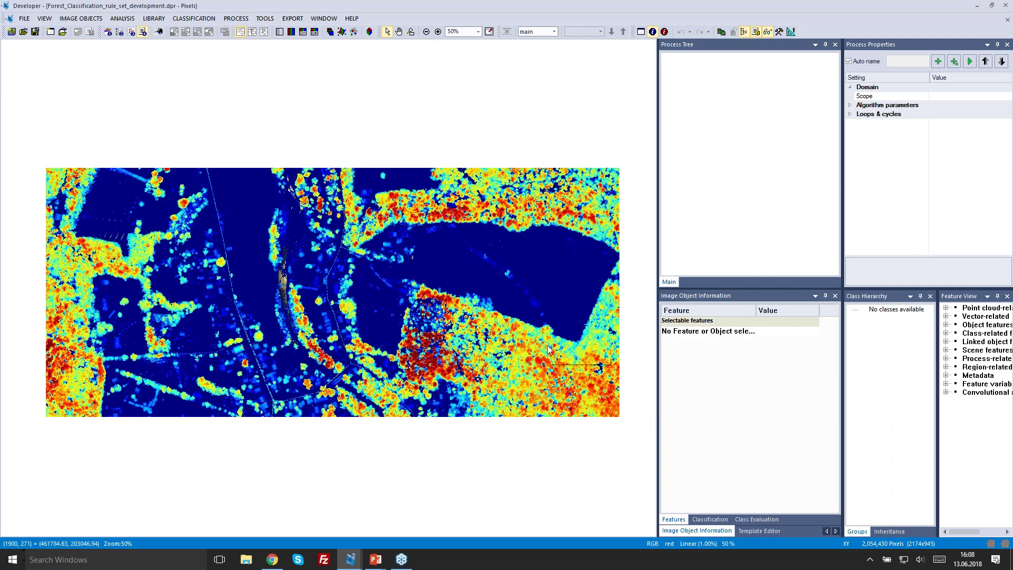
click(370, 34)
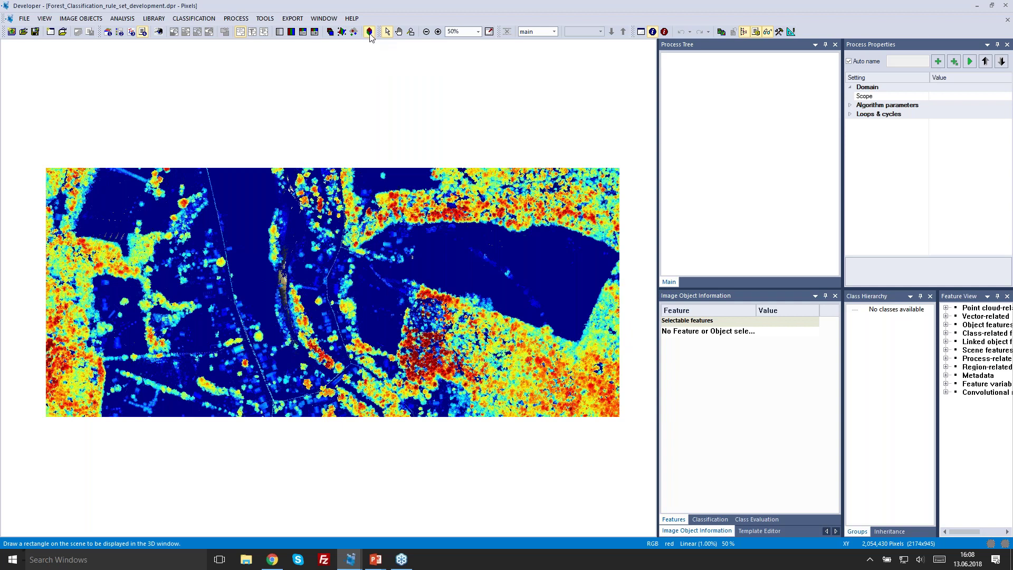
drag(459, 246, 297, 380)
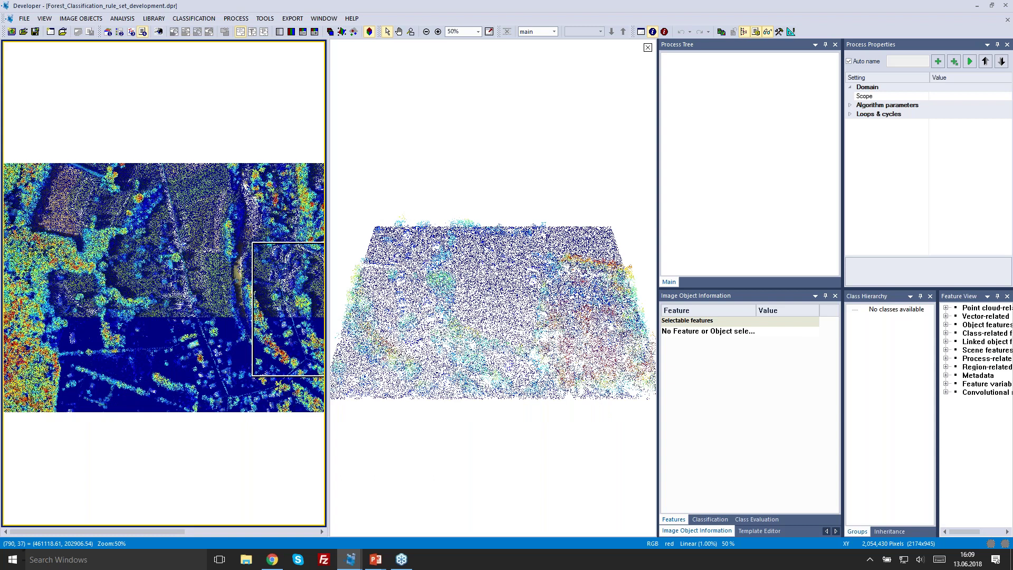
drag(499, 341, 499, 295)
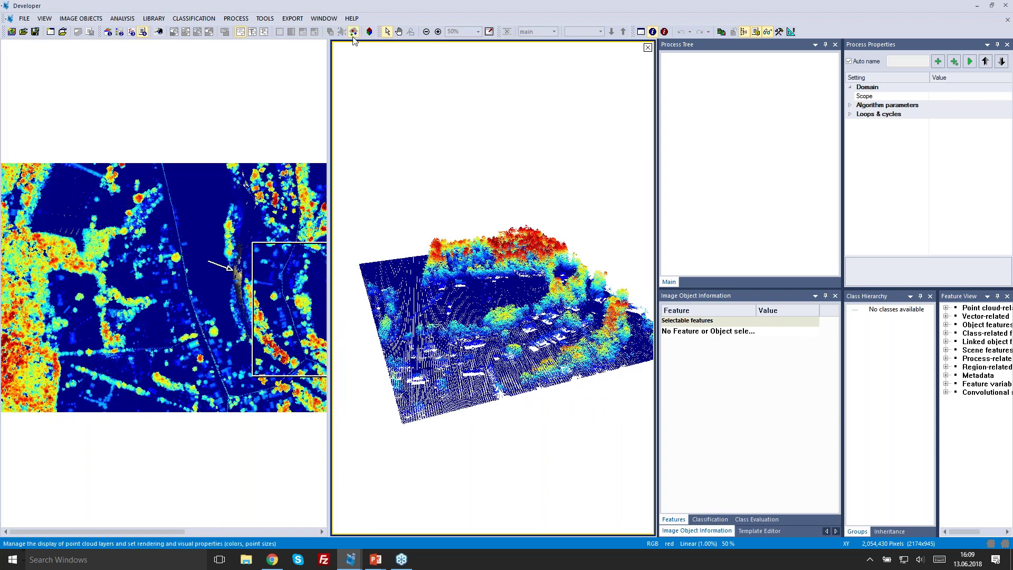
Set the point size of the 3D point cloud view to Large, keeping the Height render mode
click(369, 31)
click(459, 315)
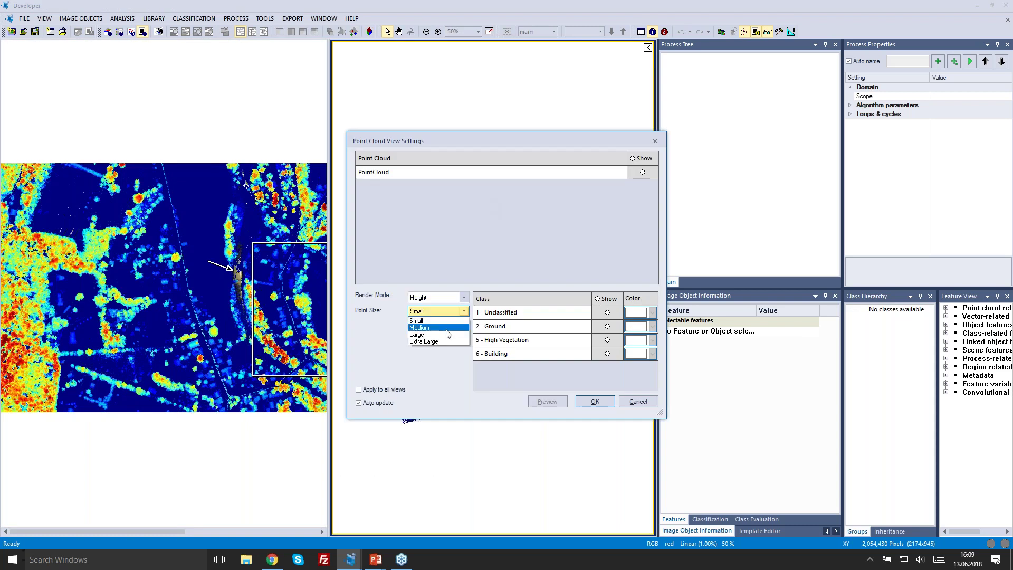
click(447, 328)
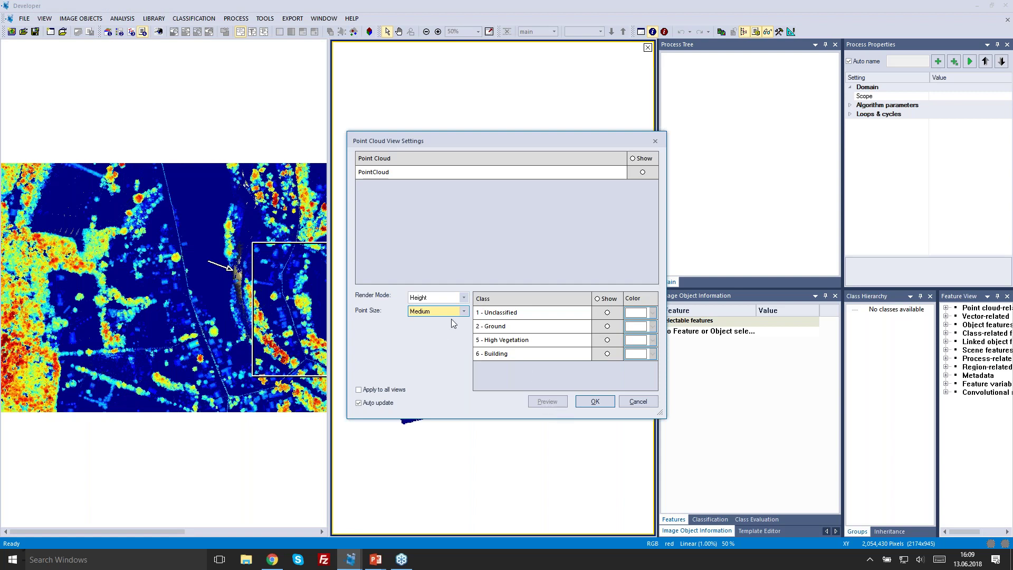
click(444, 320)
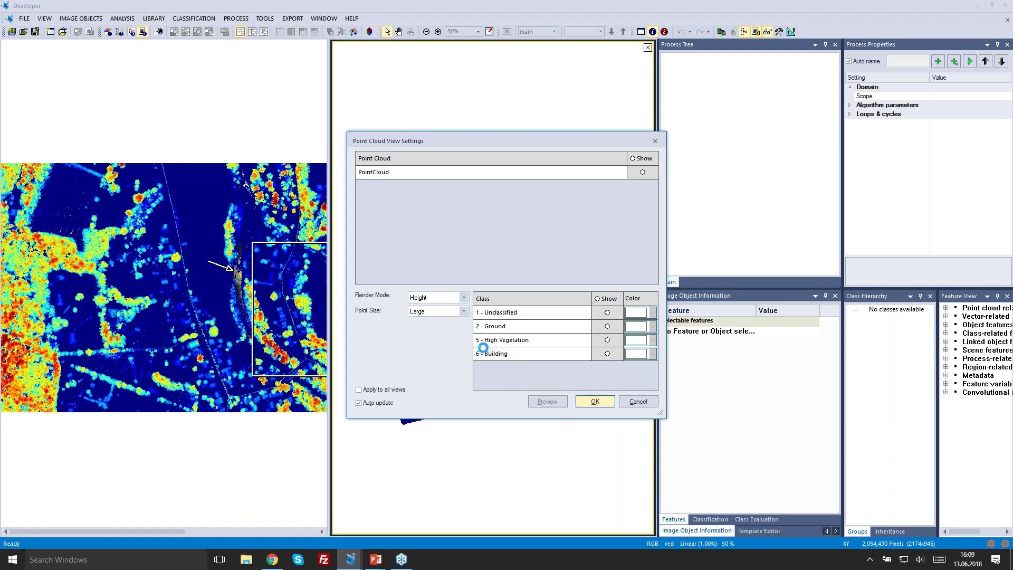
key(Return)
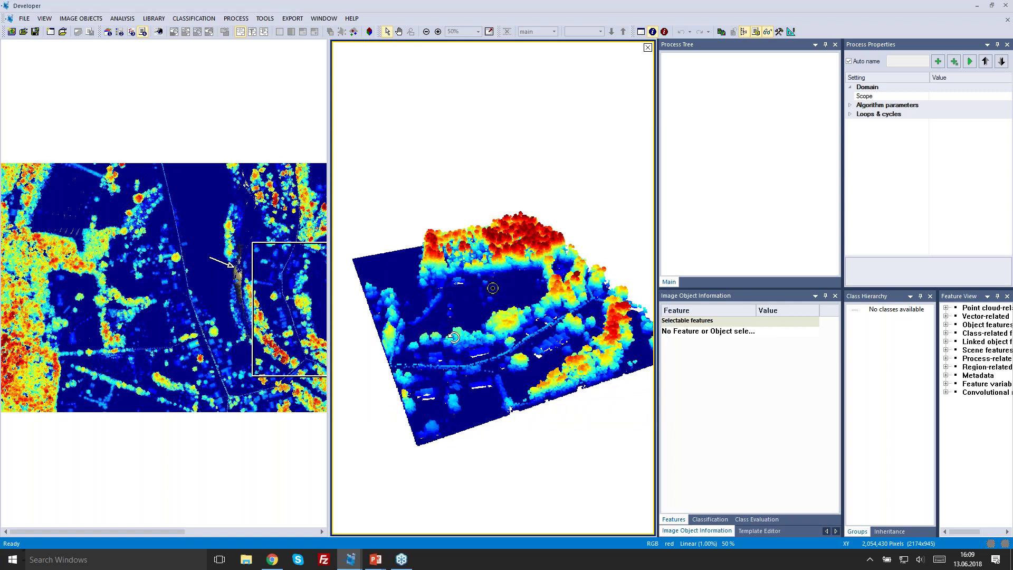
Inspect the 3D point cloud, close its view, and hide the point cloud in the scene
drag(453, 337, 666, 57)
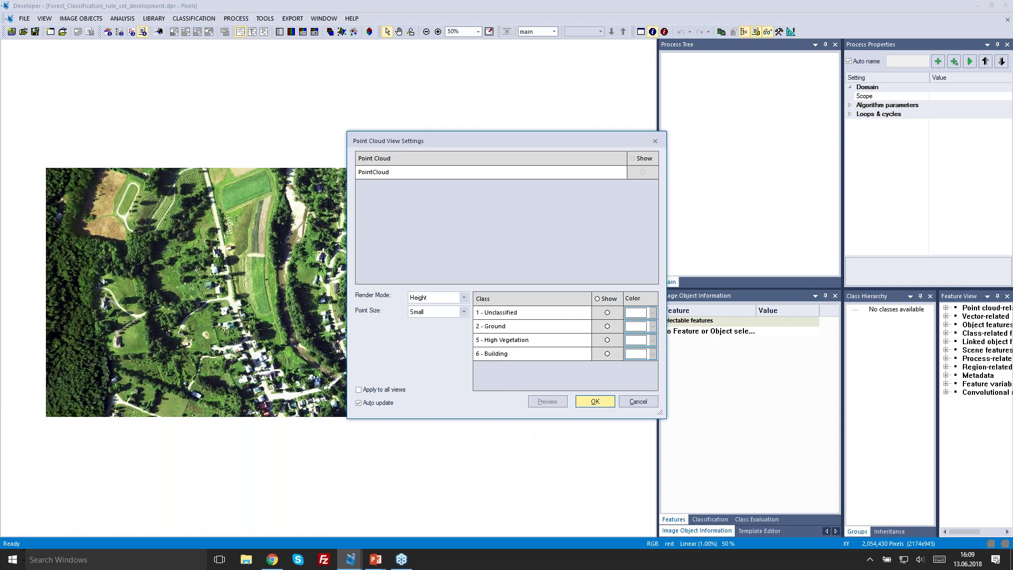
click(594, 401)
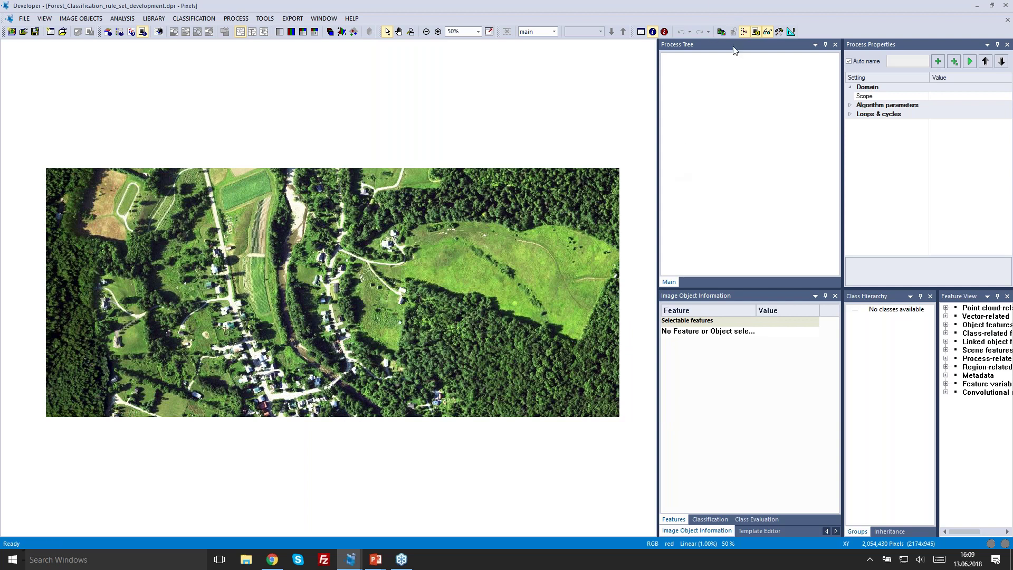
Widen the Process Tree pane and append a new execute child processes entry named Forest Classification
click(700, 65)
drag(659, 75, 589, 77)
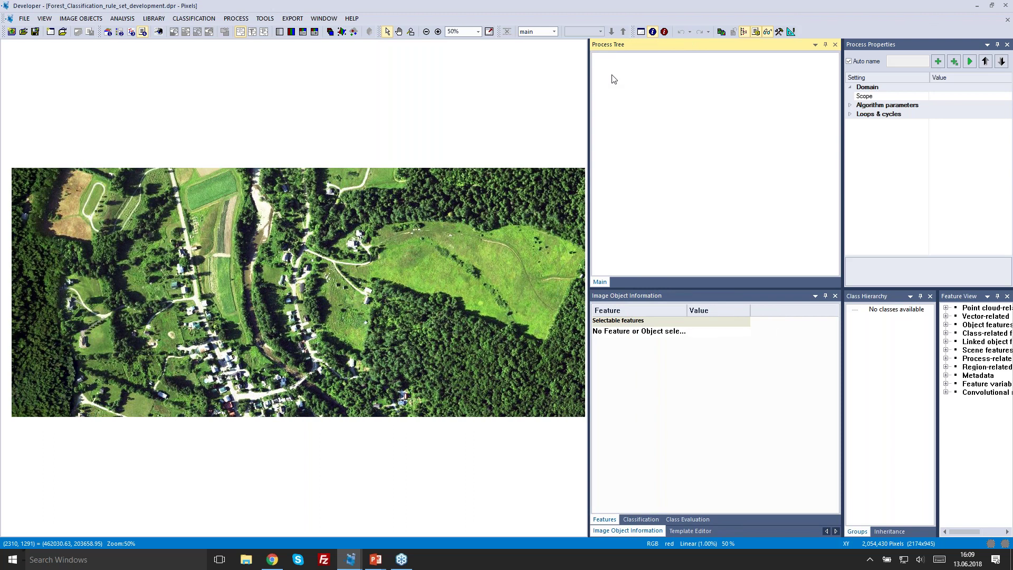
right_click(612, 76)
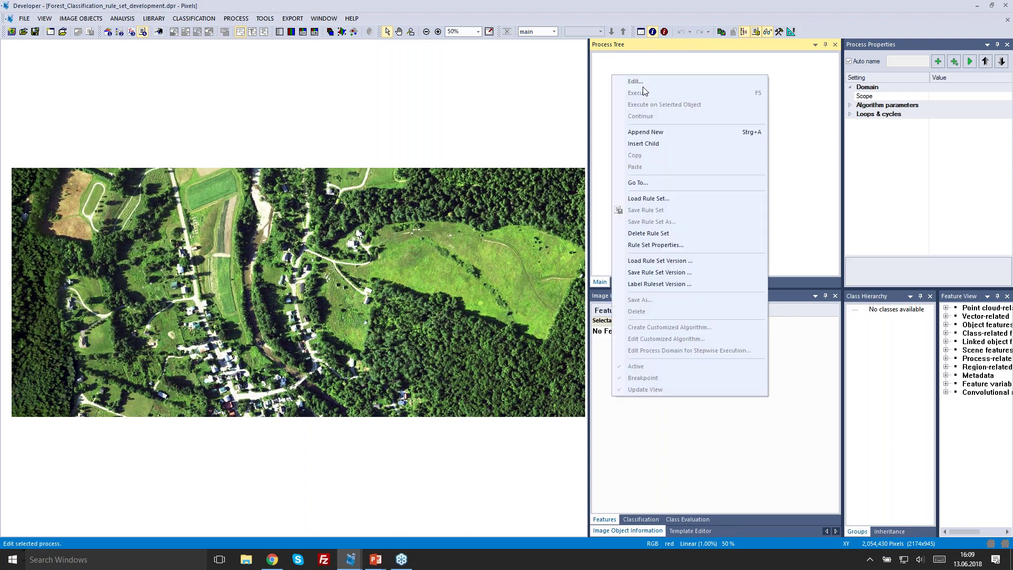
click(679, 134)
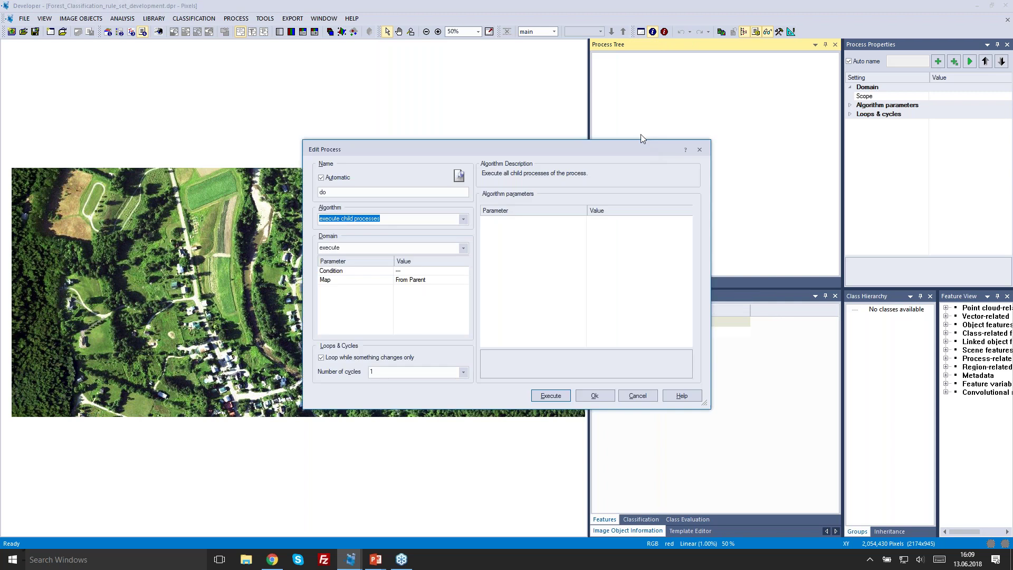
drag(638, 123, 634, 105)
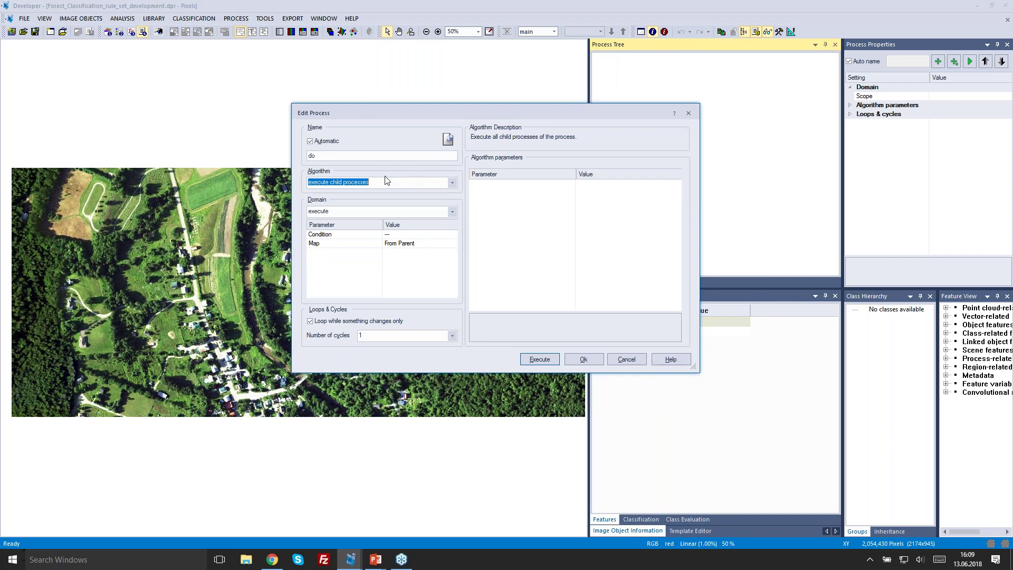
click(452, 182)
mouse_move(453, 209)
mouse_down()
mouse_move(458, 445)
mouse_move(468, 199)
mouse_up()
click(388, 159)
click(423, 157)
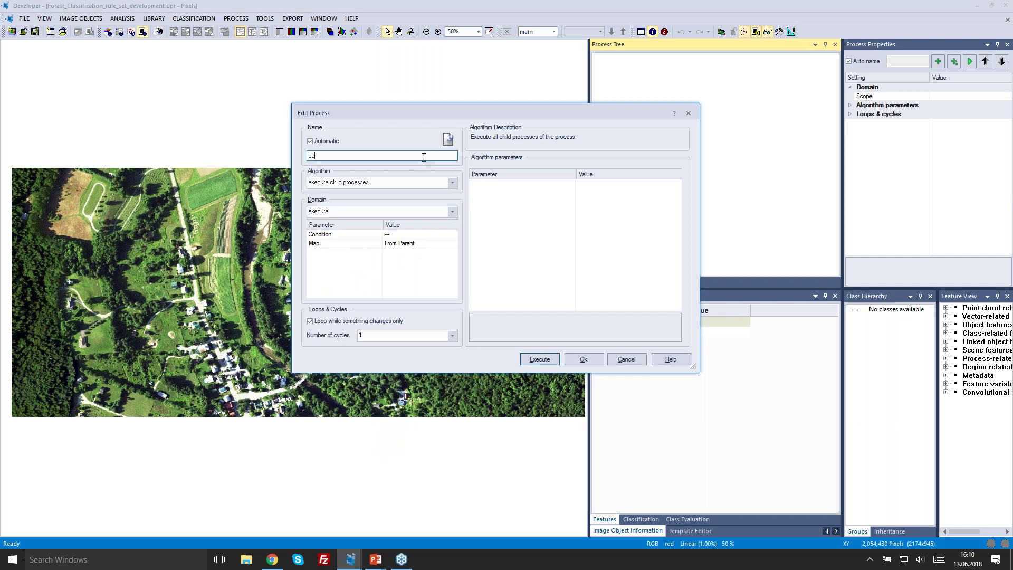
drag(430, 156, 262, 155)
text(Forest Classification)
click(590, 360)
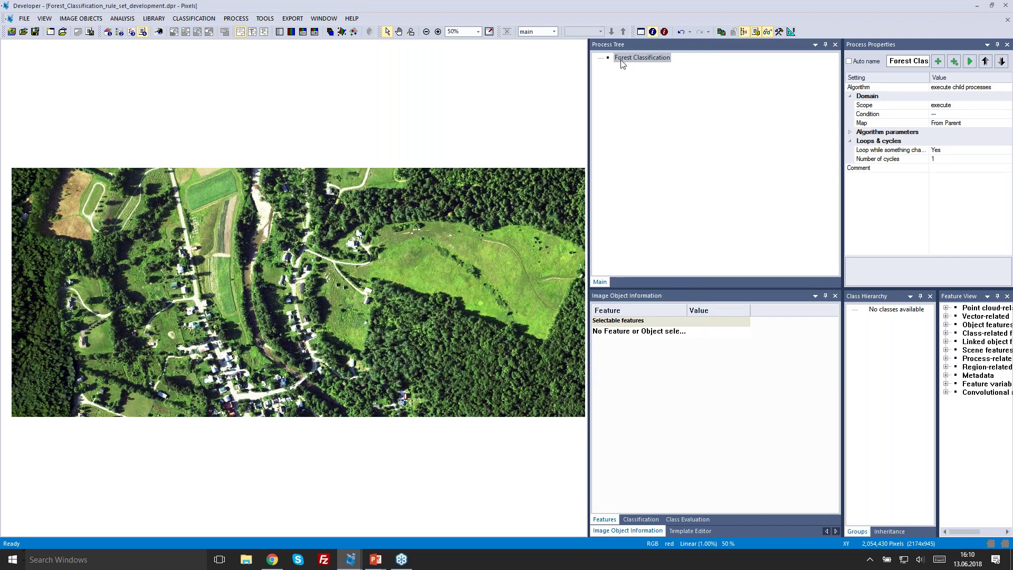
Insert a child process named Pre-Processing under Forest Classification
right_click(623, 64)
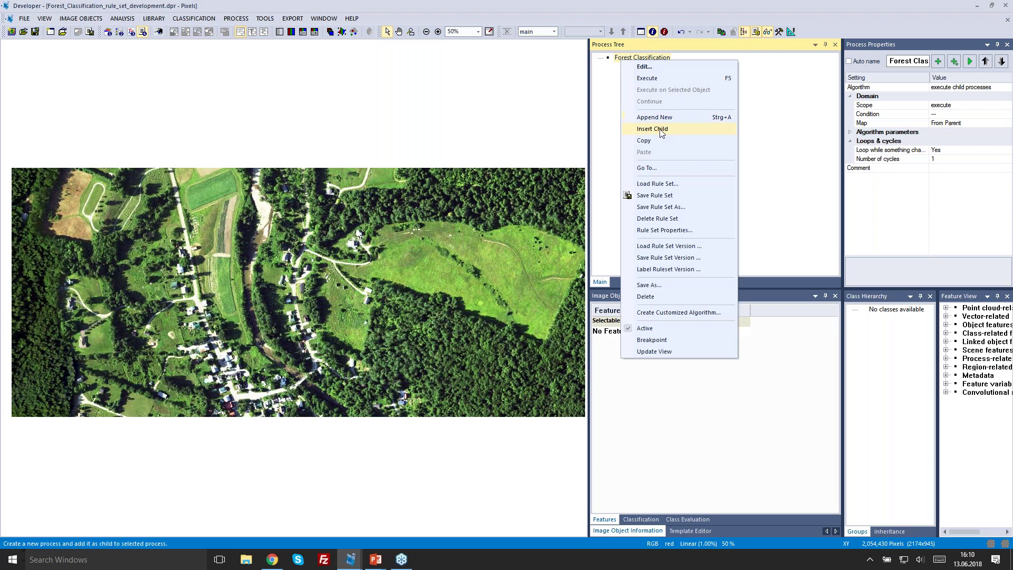
click(652, 129)
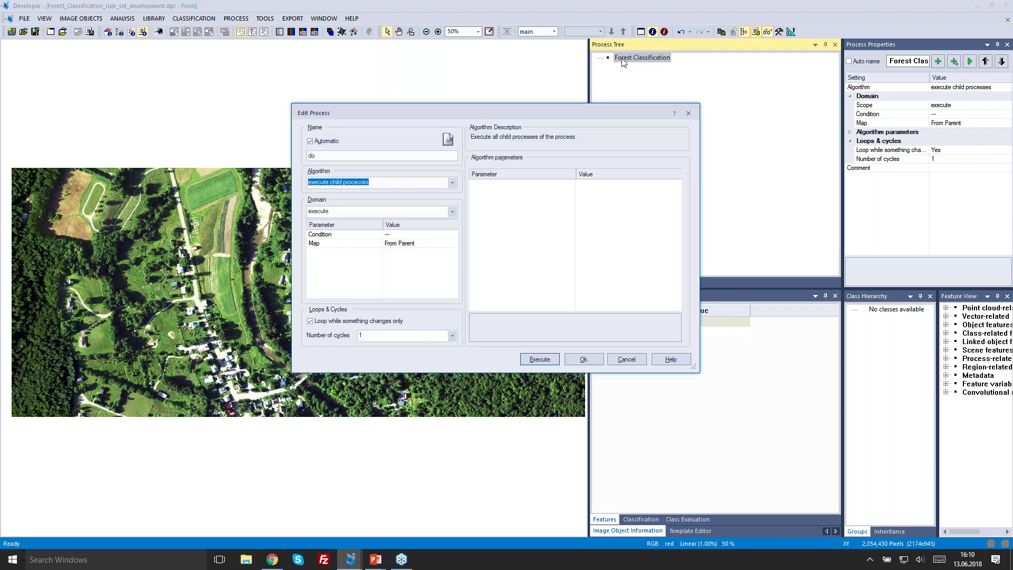
click(451, 154)
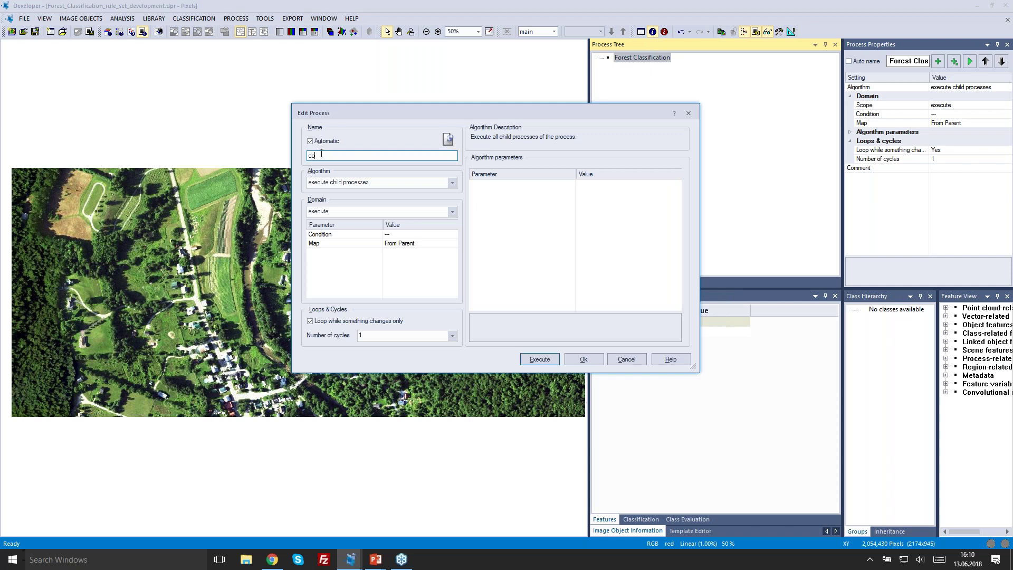
key(BackSpace)
key(BackSpace)
text(Pre-Processing)
click(583, 359)
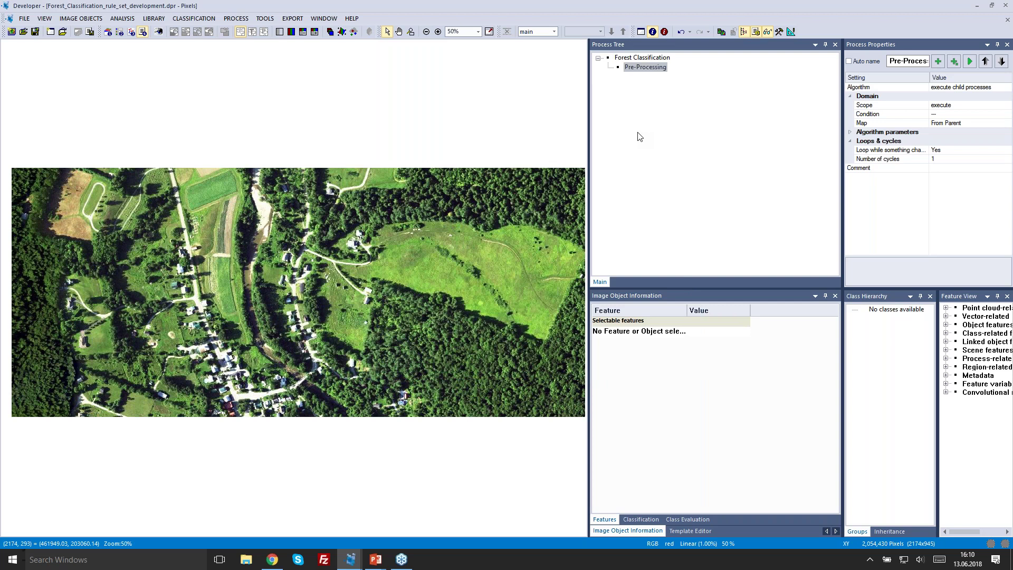
Insert a child process under Pre-Processing with the rasterize point cloud algorithm
right_click(650, 74)
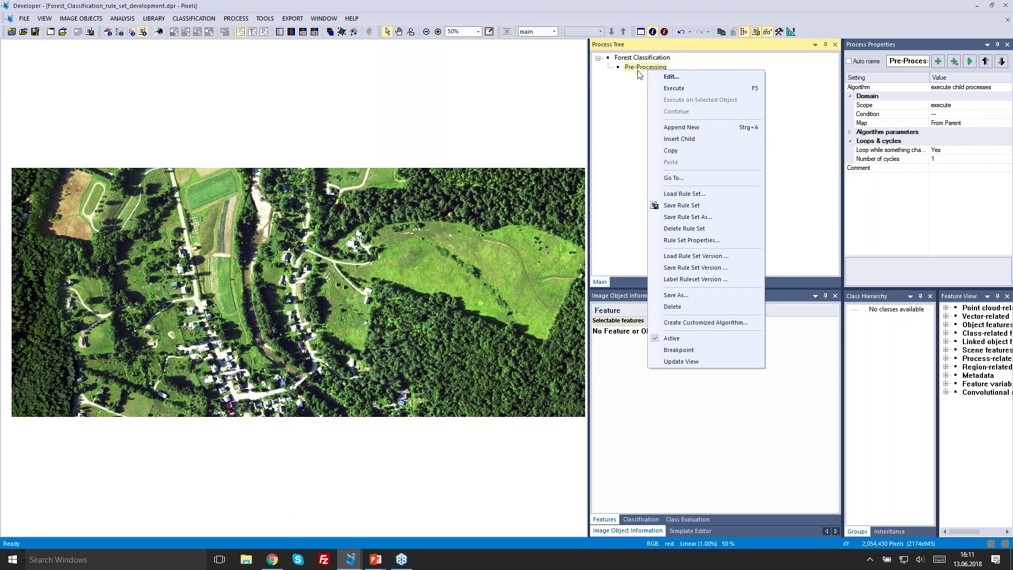
click(692, 139)
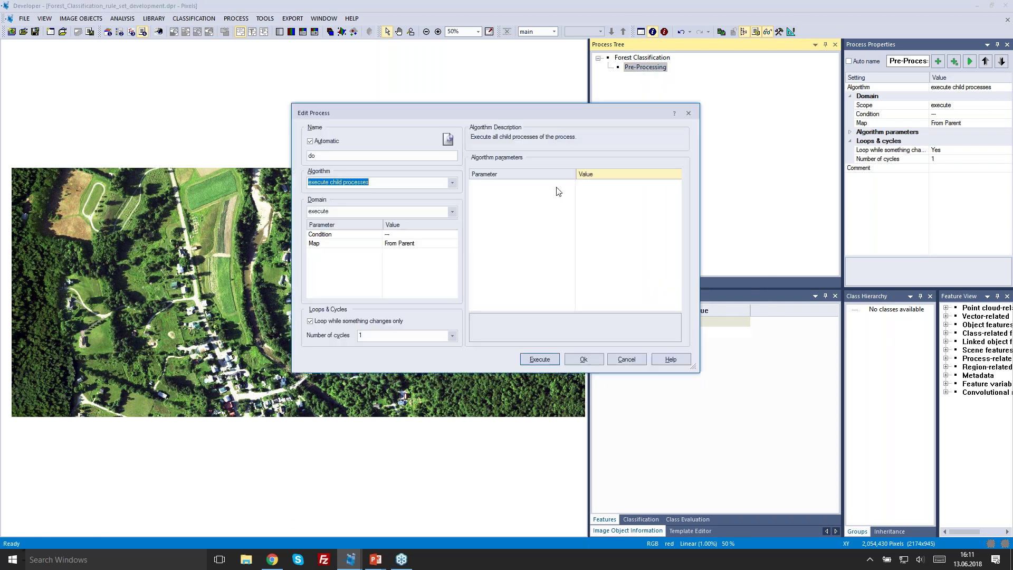
click(453, 183)
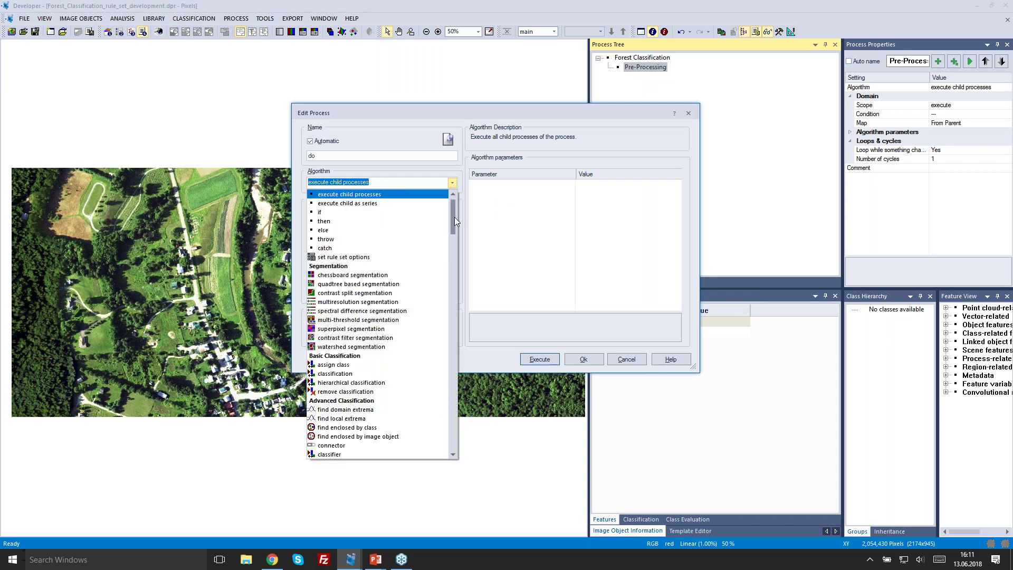
drag(454, 217, 465, 442)
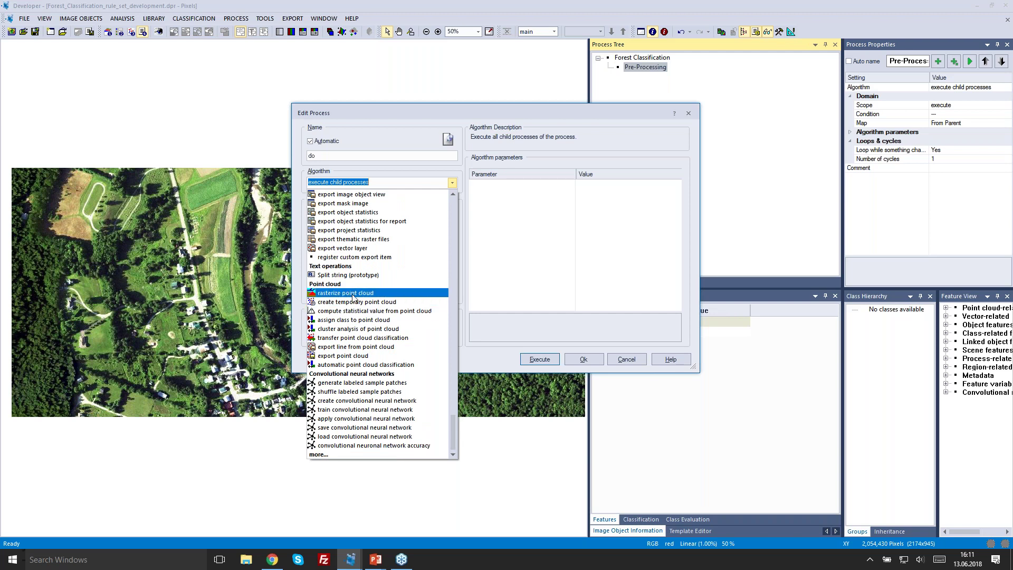
click(359, 294)
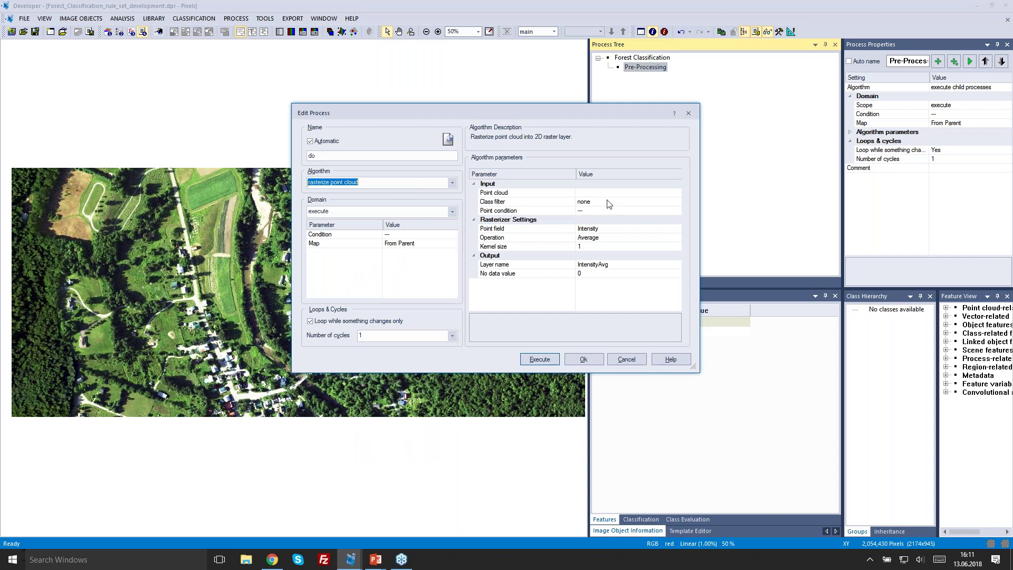
Set the rasterizing input to PointCloud and the point field to Z coordinate
click(630, 193)
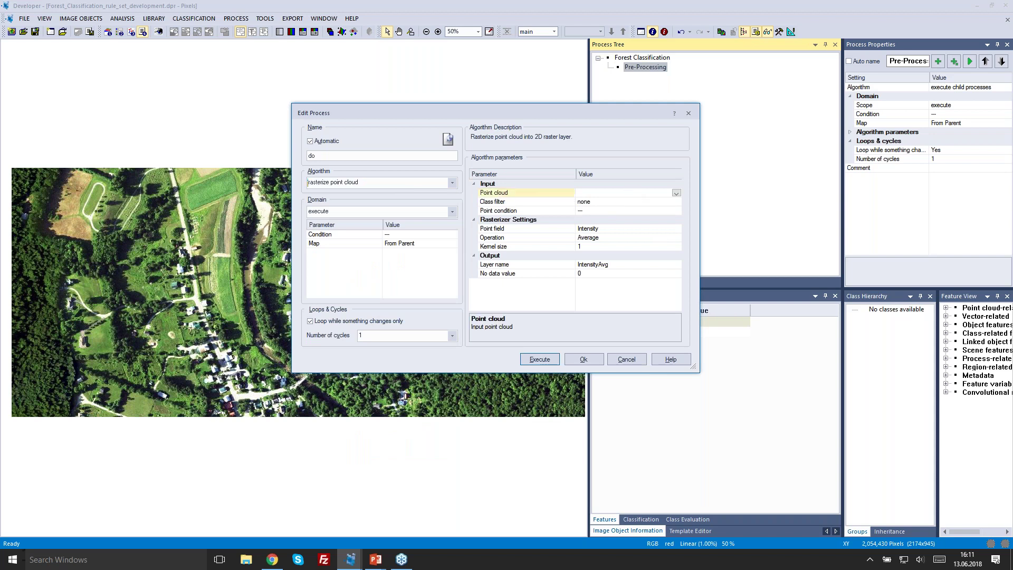
click(675, 193)
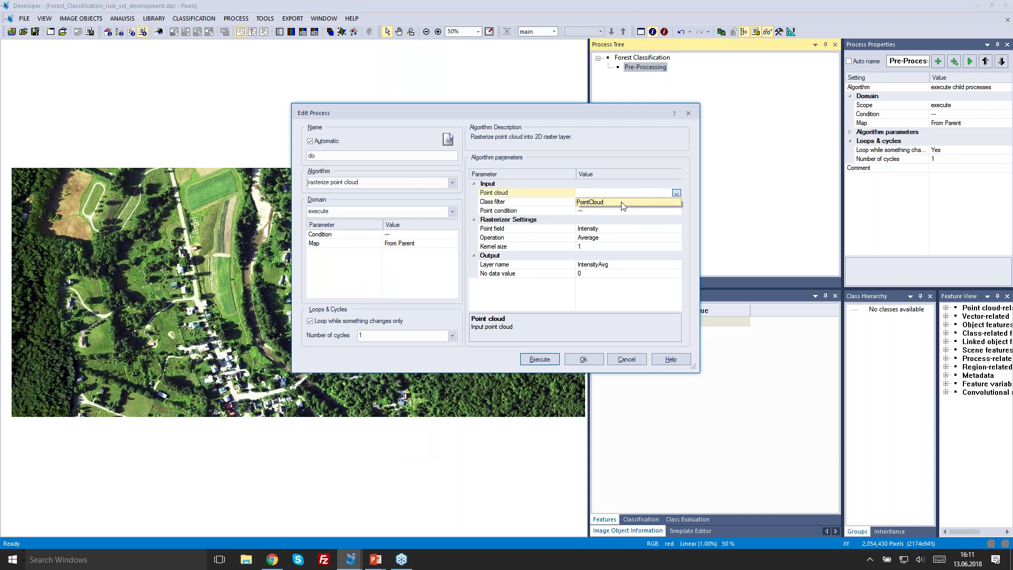
click(622, 203)
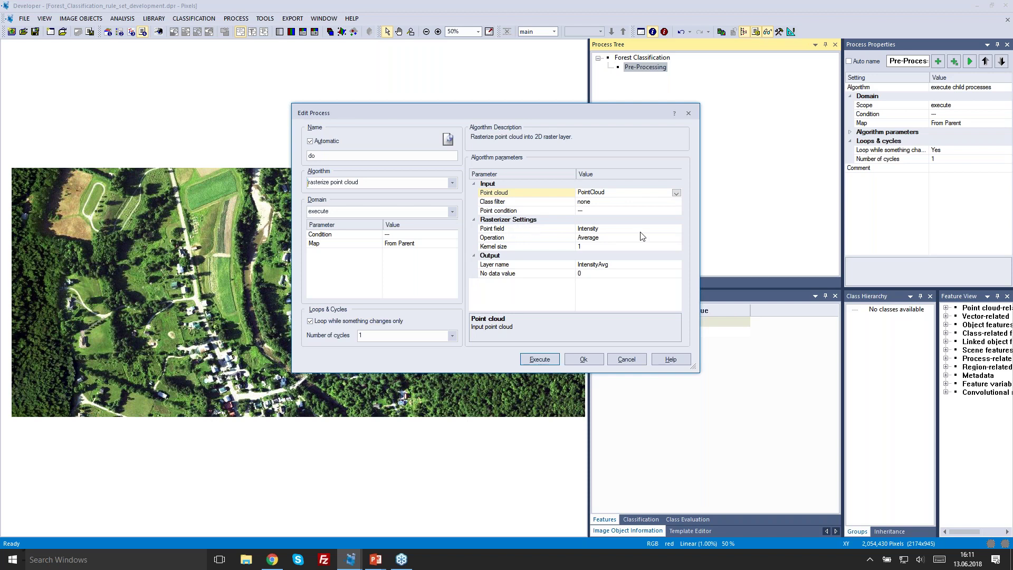
click(677, 230)
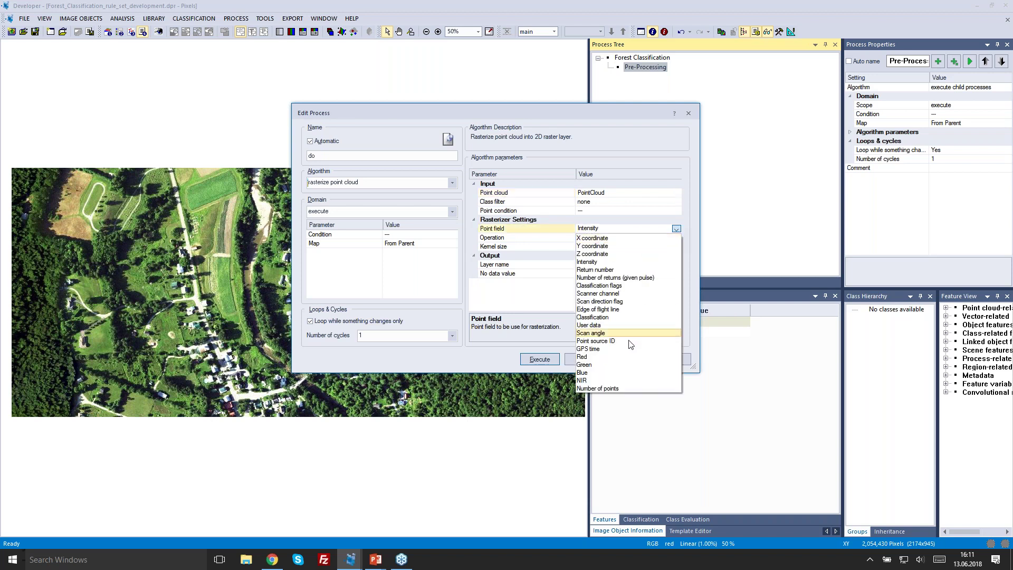
click(639, 254)
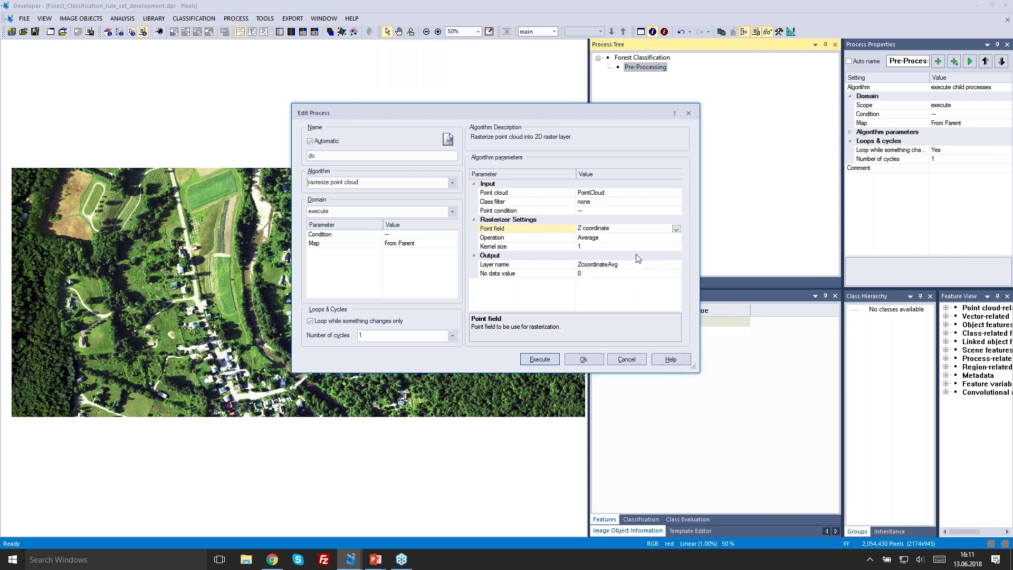
Set the kernel size to 3, name the output layer nDSM, and execute the rasterizing process
click(607, 246)
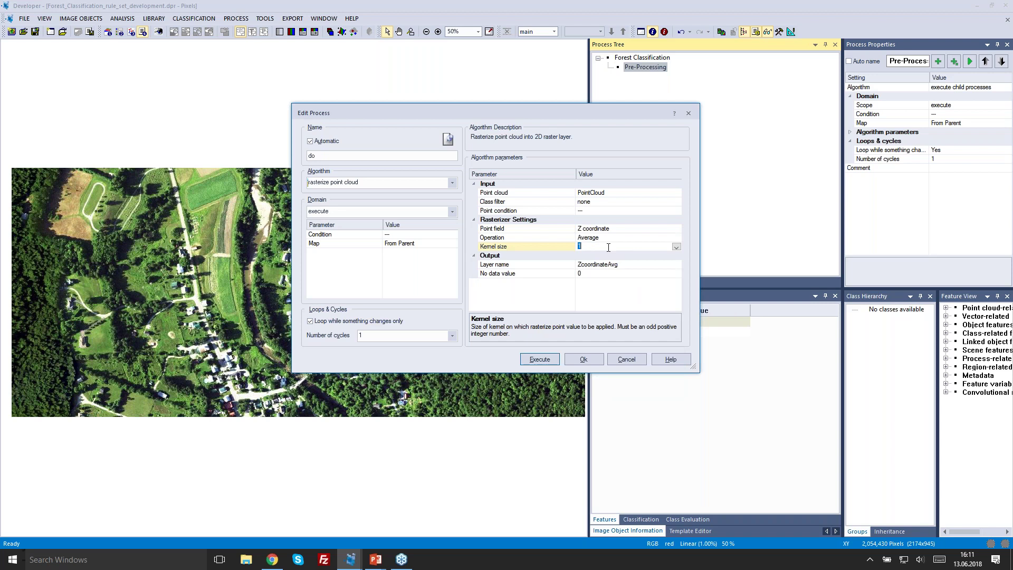
text(3)
click(622, 264)
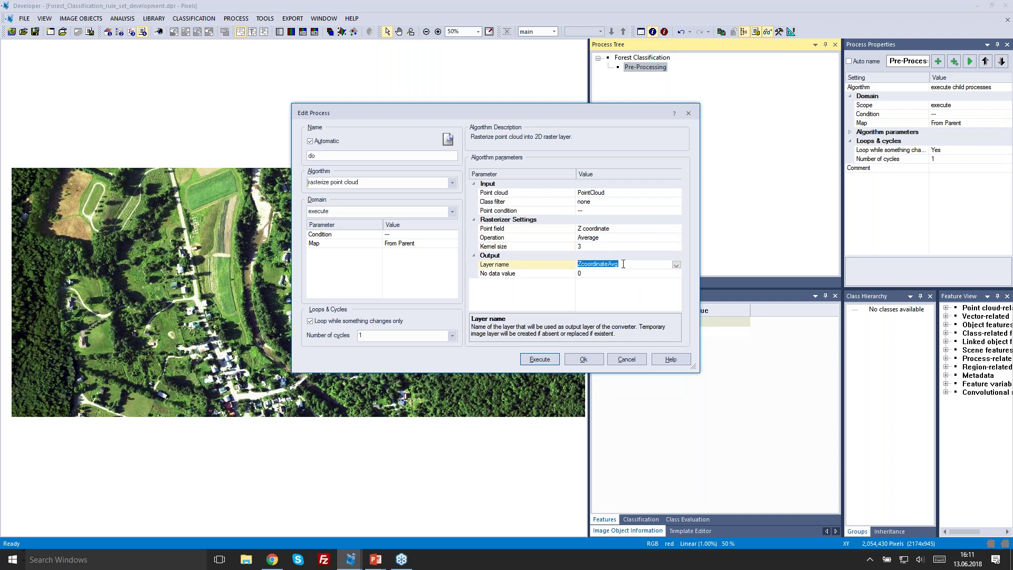
text(nDSM)
click(539, 360)
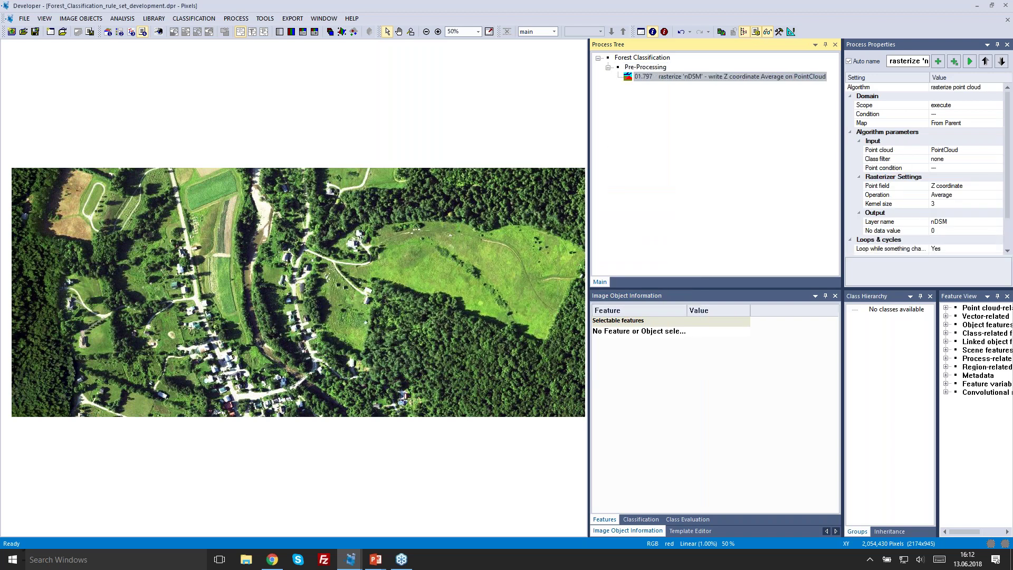
Set the image layer mixing to one layer gray and display only the nDSM layer
click(330, 32)
drag(410, 154, 405, 150)
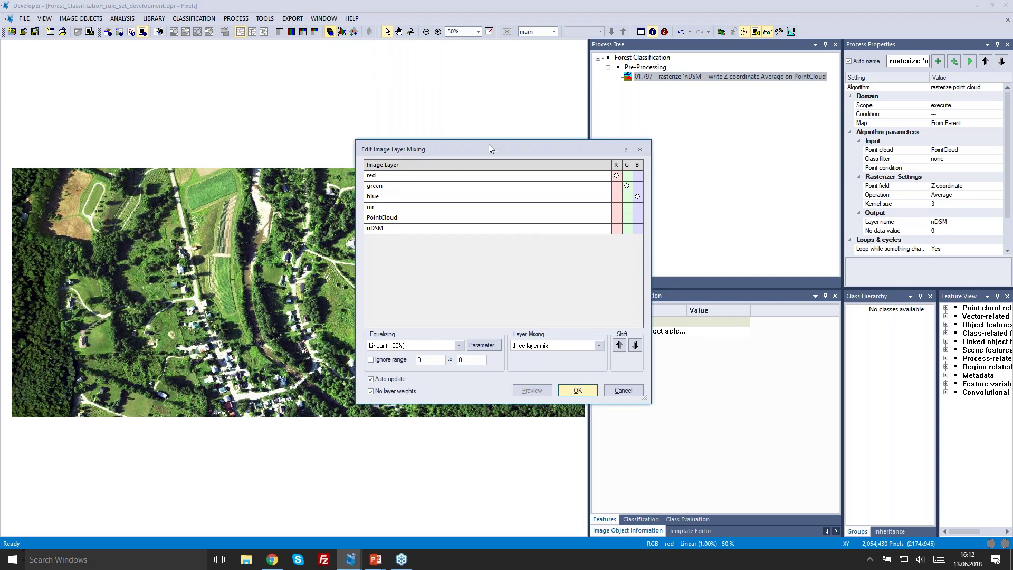
drag(489, 144, 456, 104)
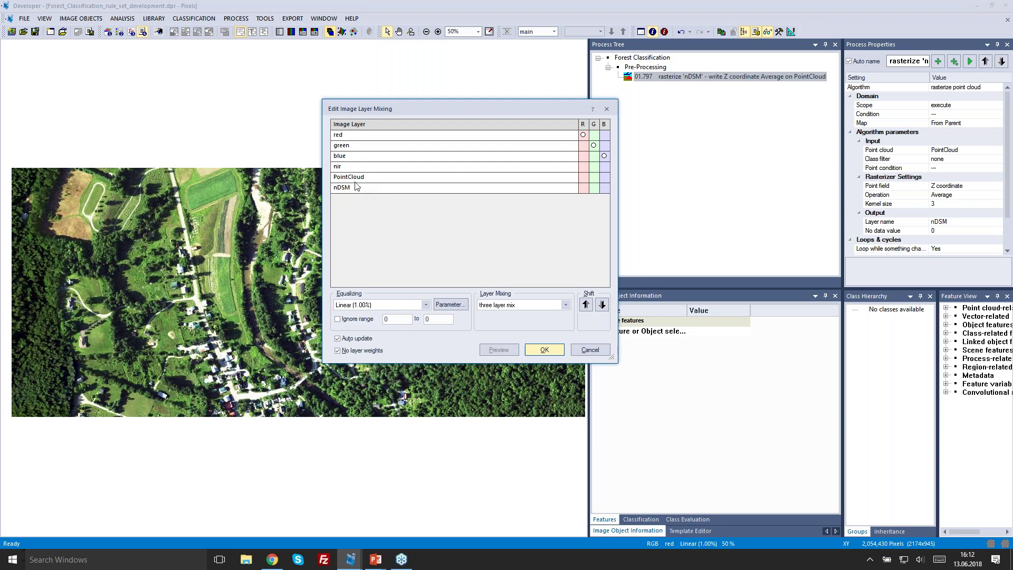
click(568, 307)
click(537, 322)
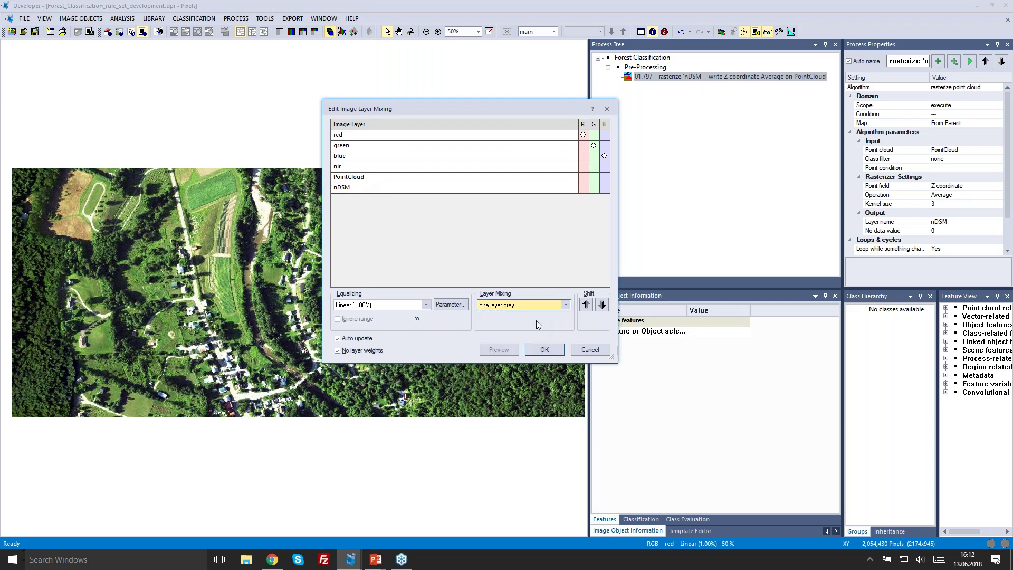
click(586, 305)
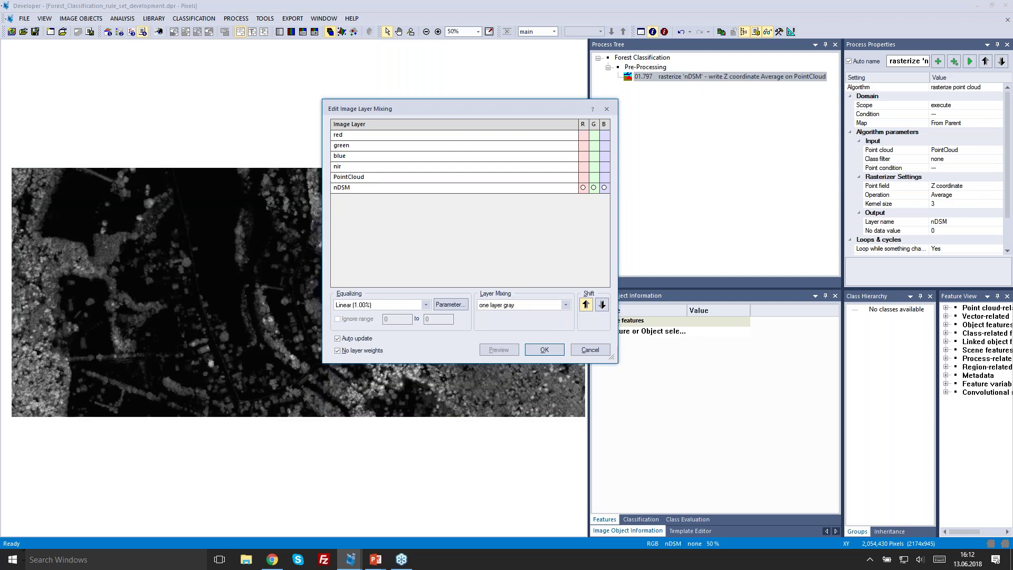
click(553, 350)
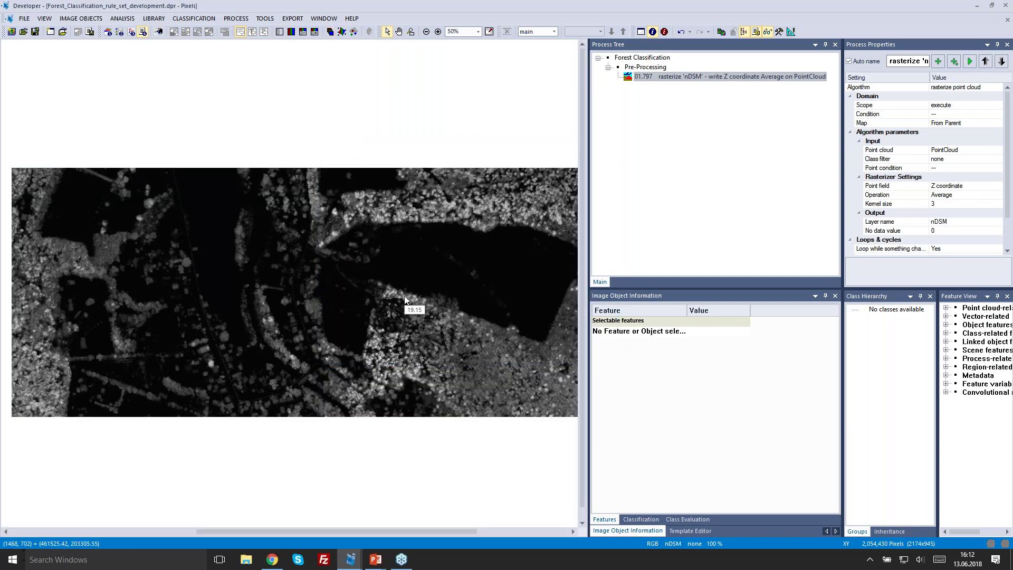
Examine the rasterized nDSM layer up close along the forest edge and around the buildings for noise and height differences
scroll(405, 299, up, 1)
scroll(404, 300, up, 1)
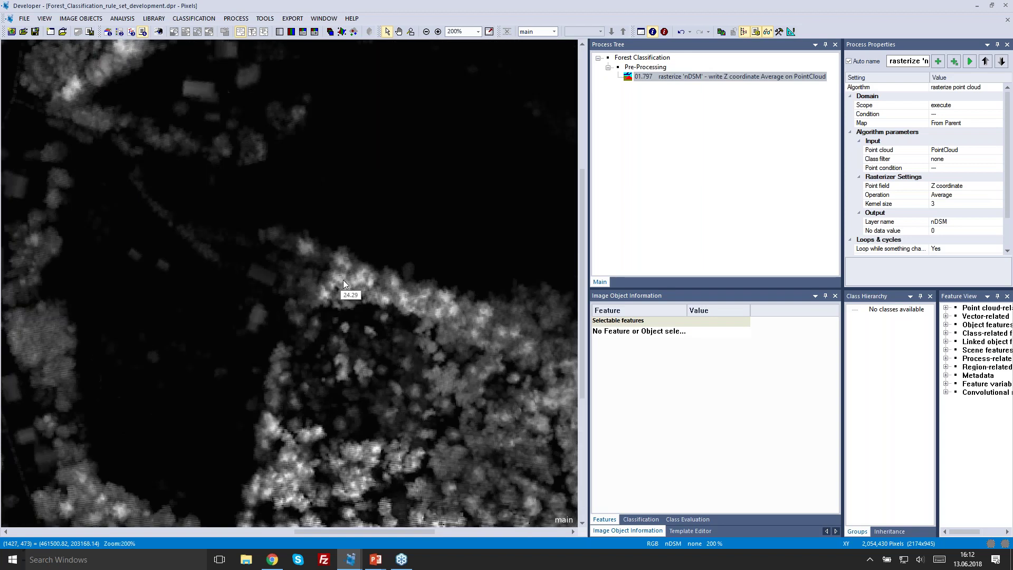
drag(342, 279, 475, 279)
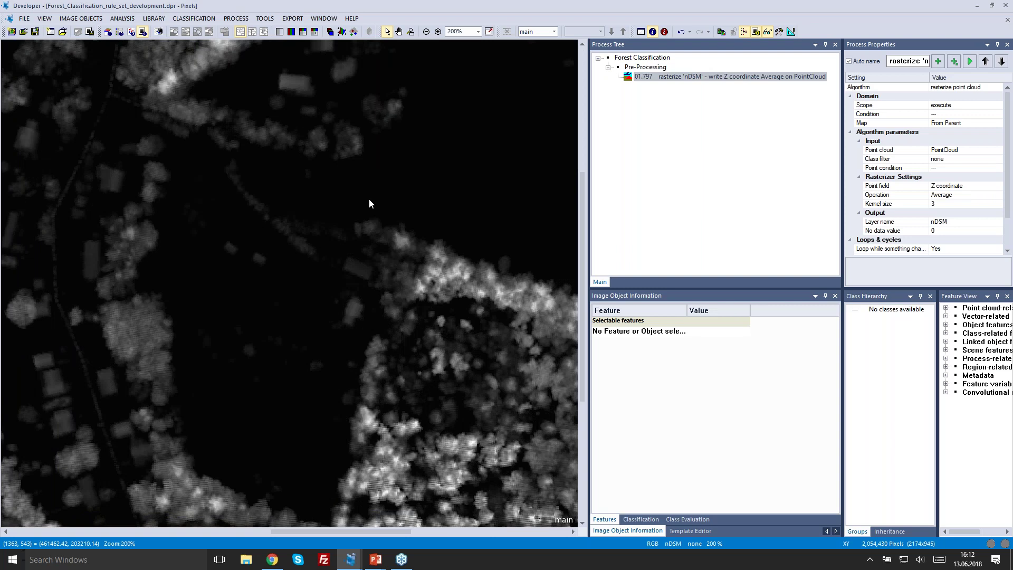
drag(369, 200, 365, 188)
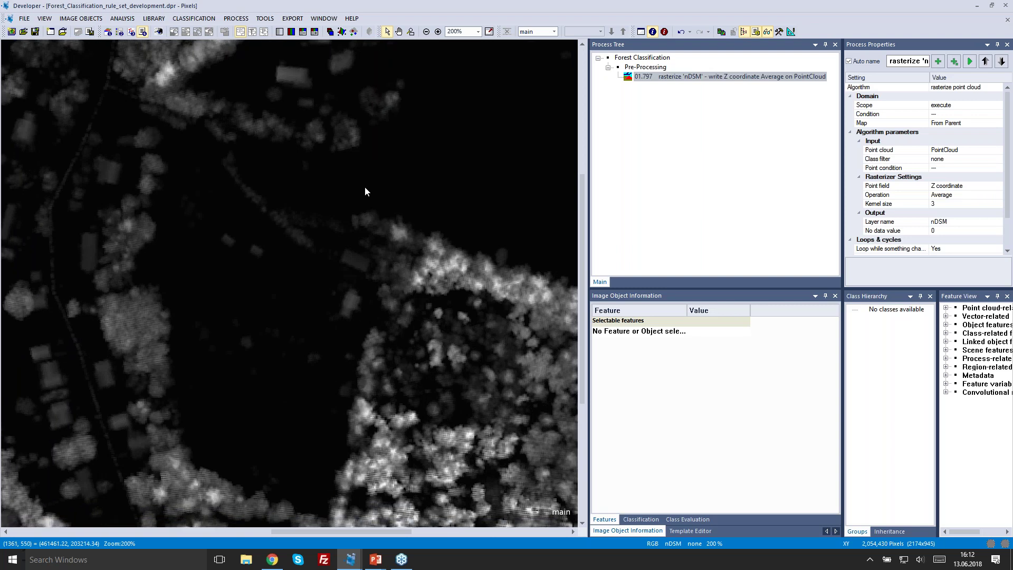
mouse_move(393, 225)
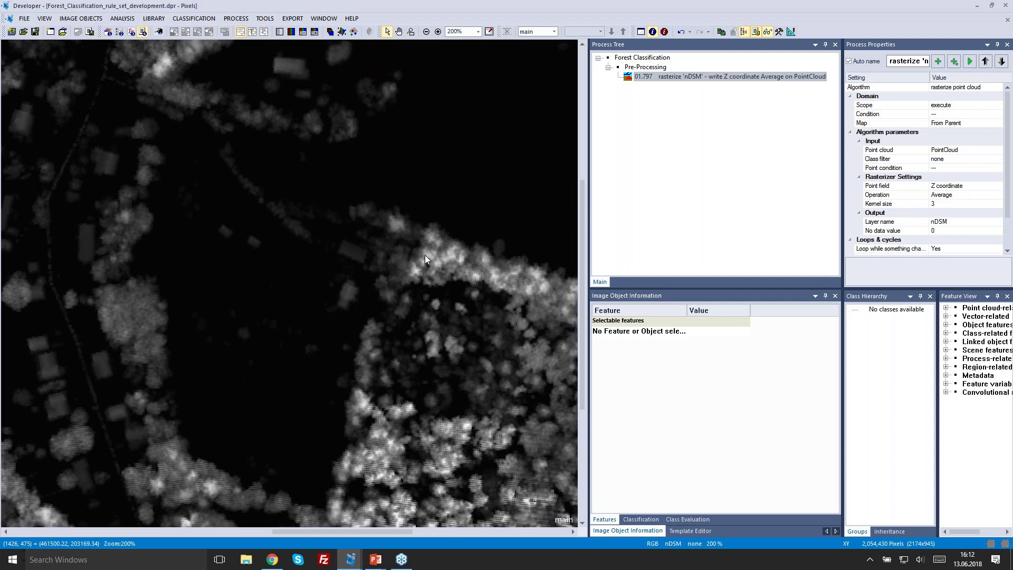
drag(425, 257, 380, 239)
scroll(380, 238, down, 1)
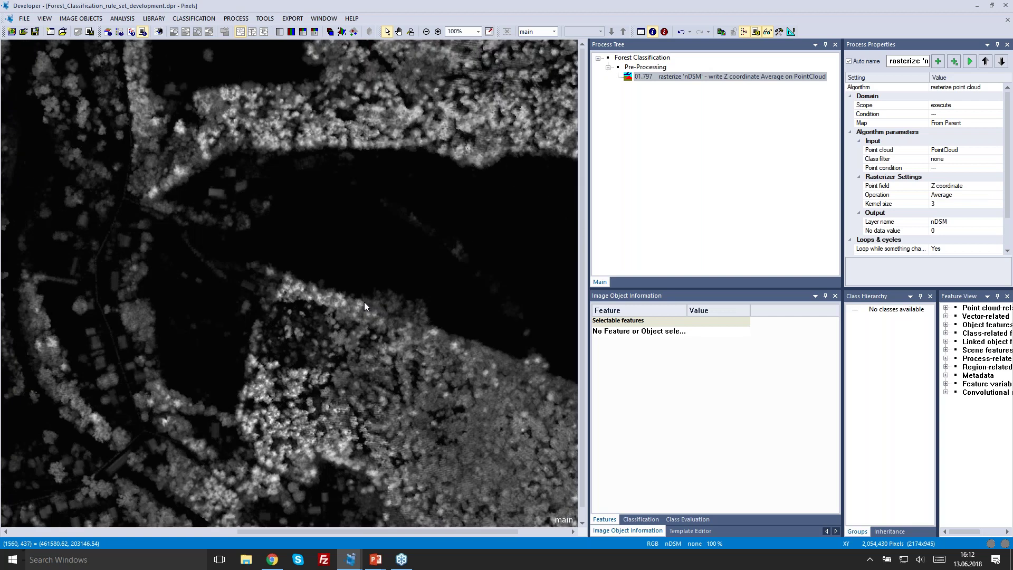
Append a process after the rasterizing process in Pre-Processing with the median filter algorithm
right_click(640, 78)
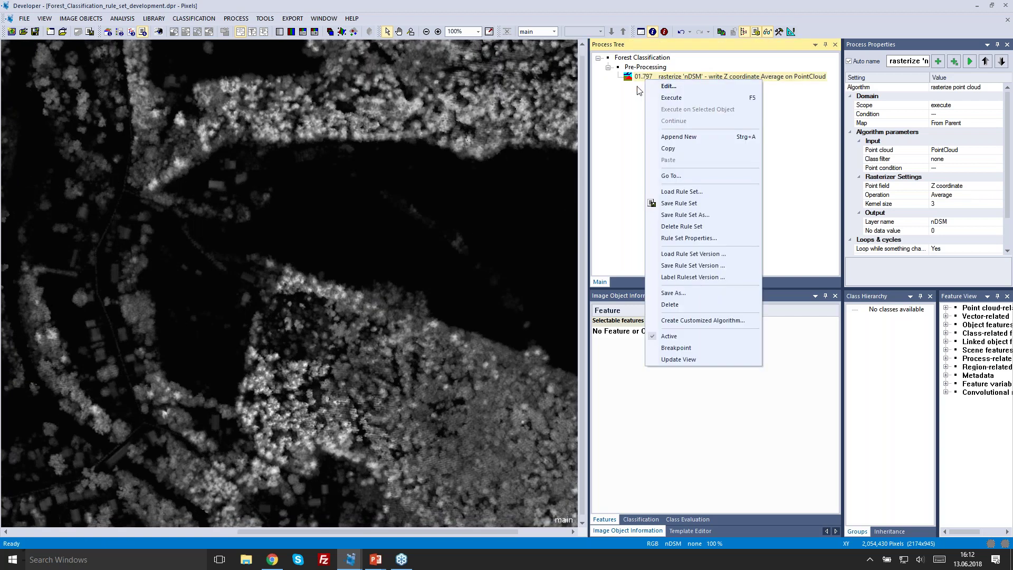
click(667, 137)
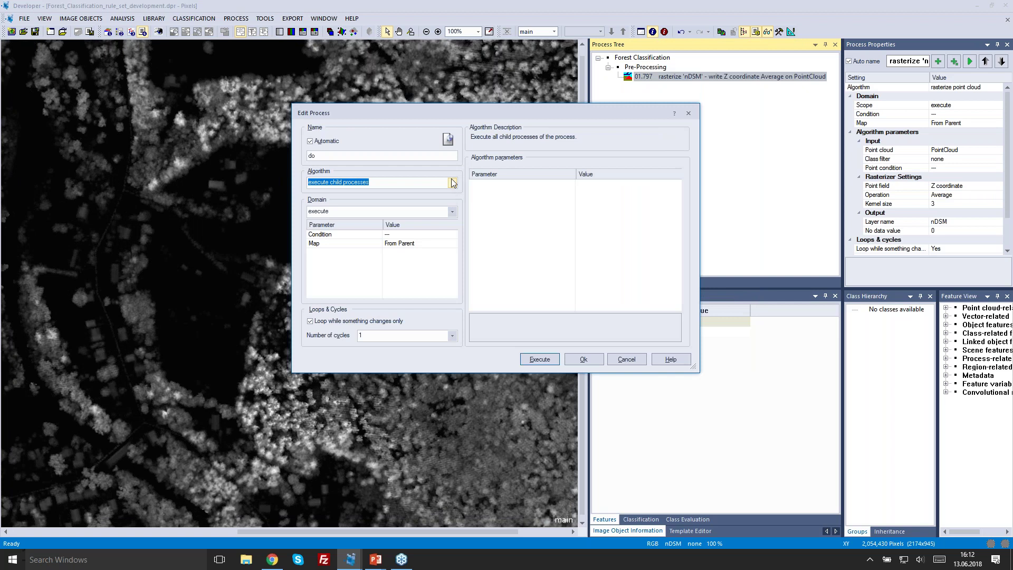
text(median filter)
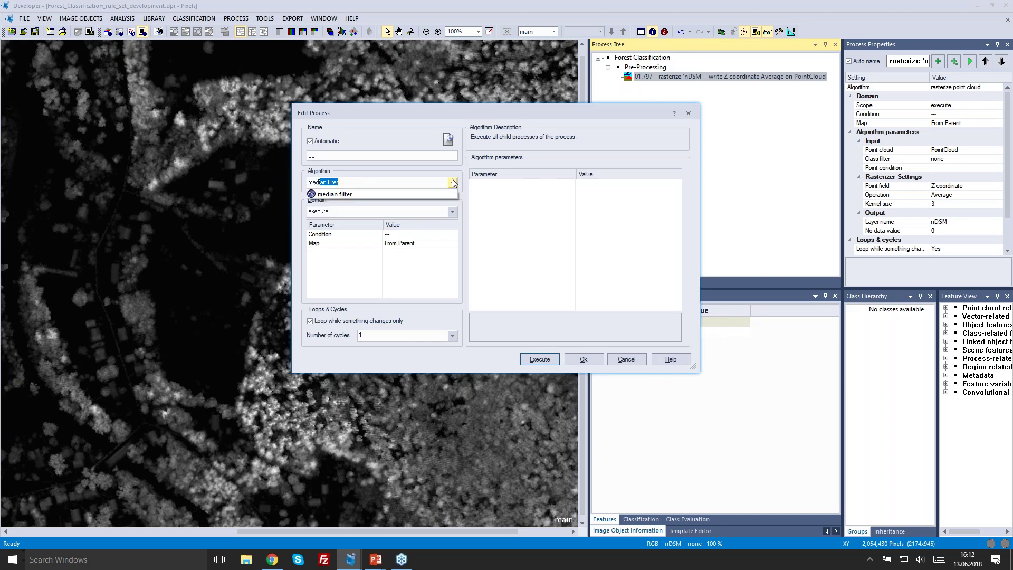
click(453, 184)
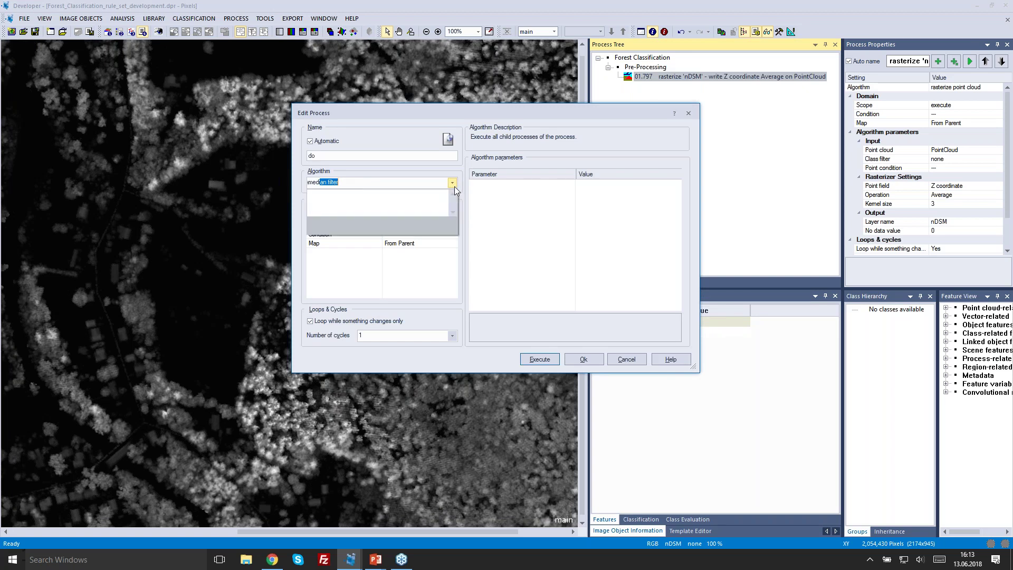
click(453, 184)
click(442, 175)
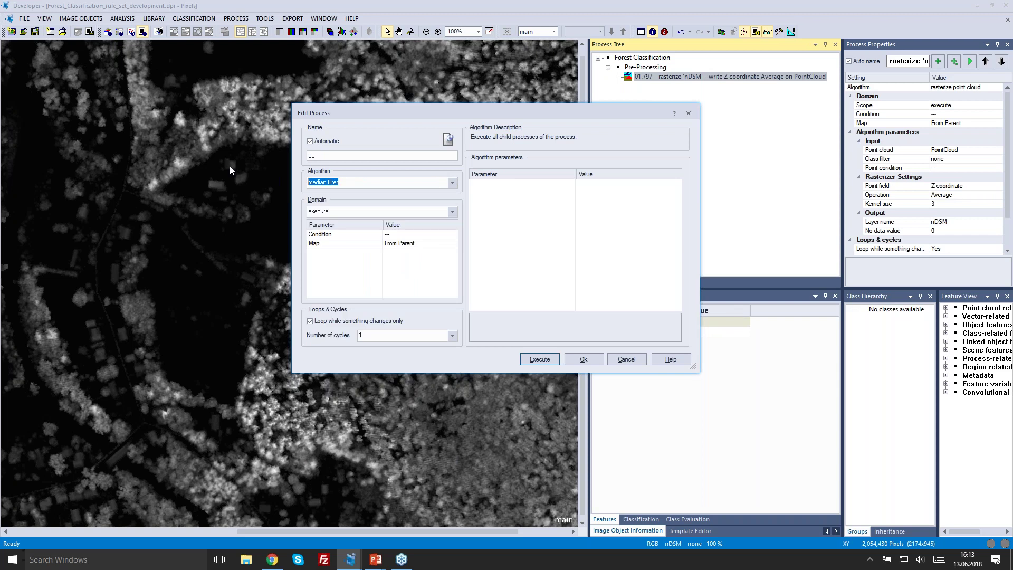
text(med)
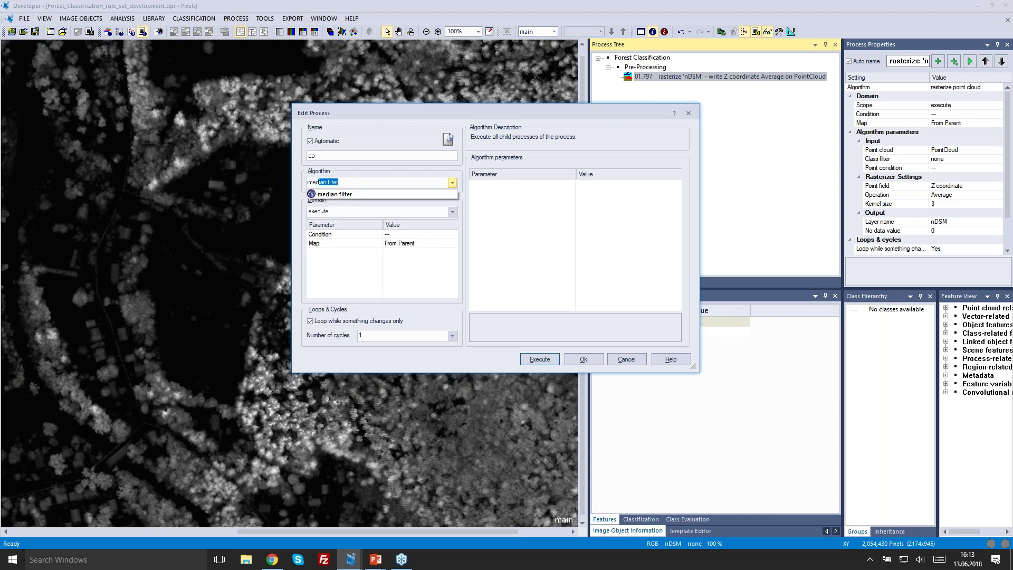
click(321, 197)
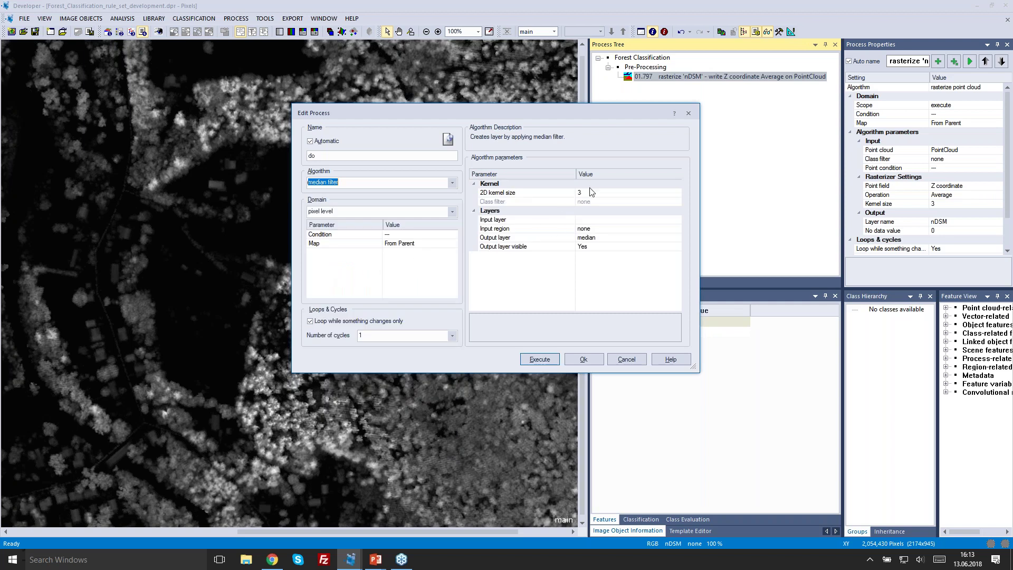
Set both the input and output layer of the median filter to nDSM, execute it, and inspect the filtered raster
click(676, 220)
click(677, 220)
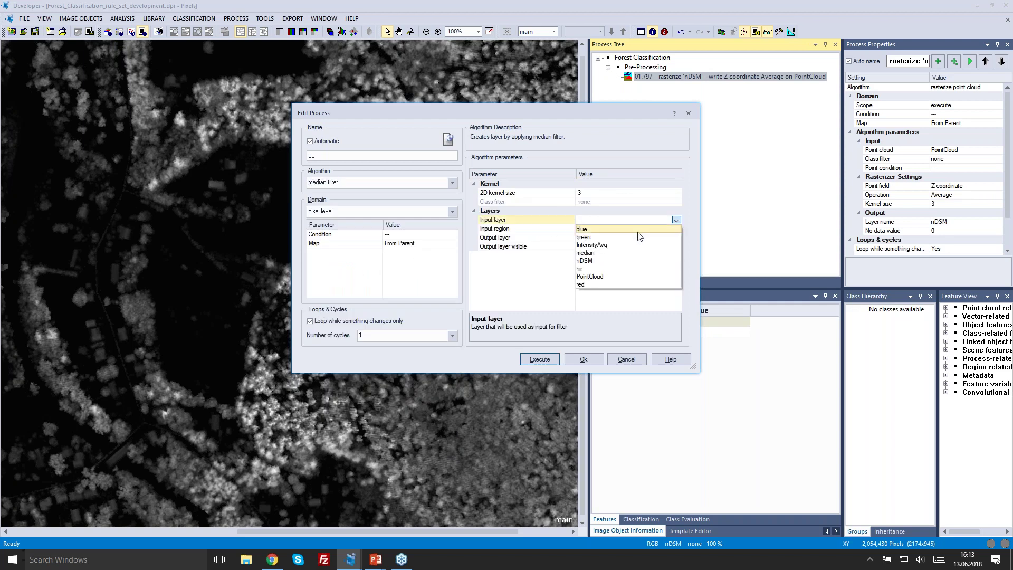
click(610, 260)
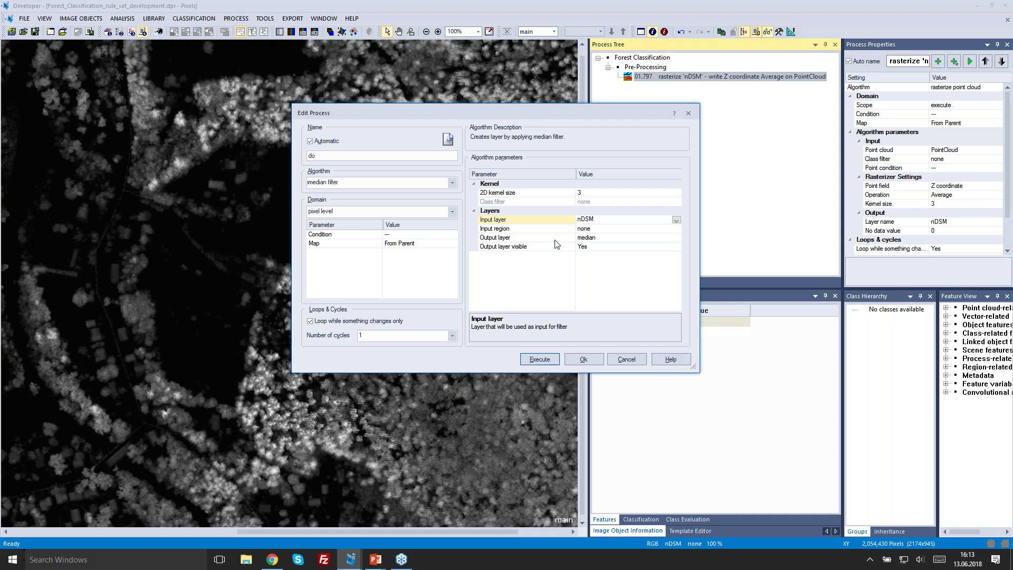
click(663, 238)
click(677, 238)
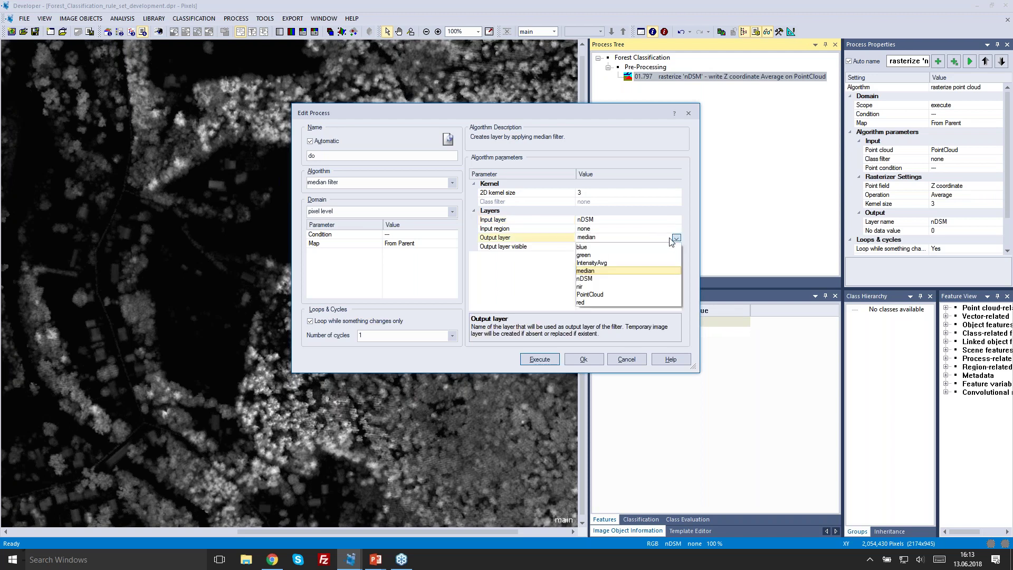
click(587, 279)
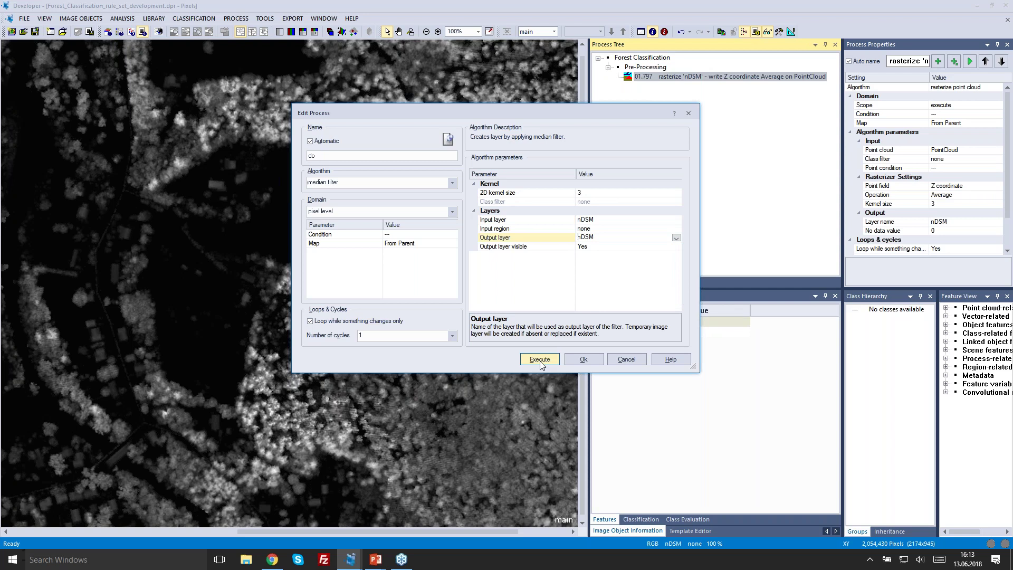
drag(599, 109, 723, 95)
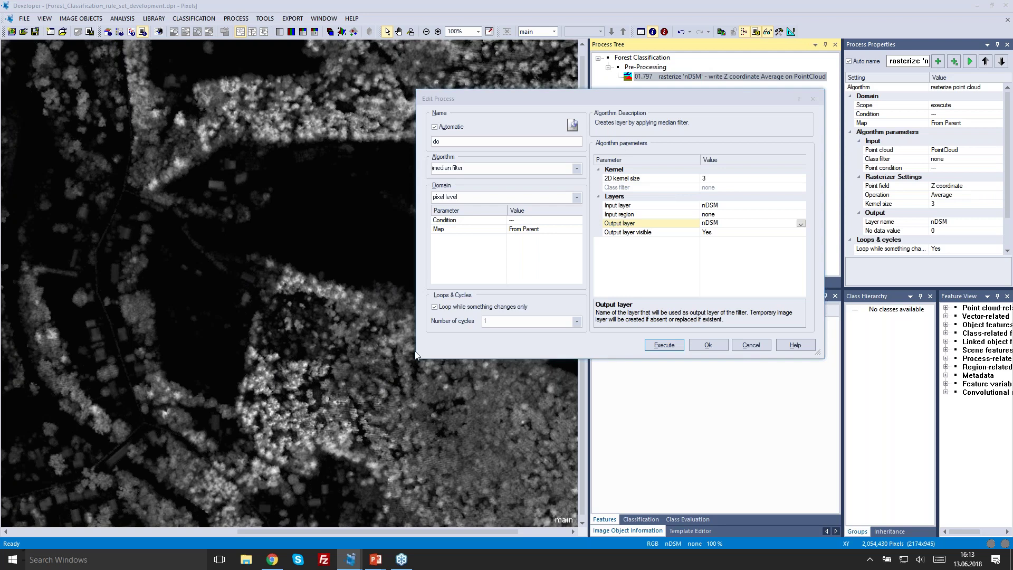
click(661, 348)
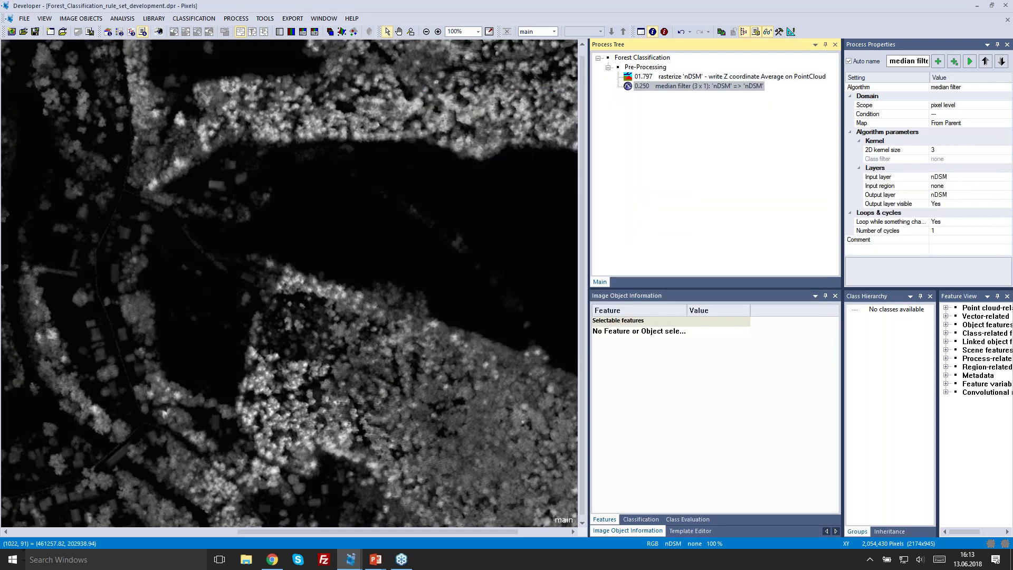
scroll(239, 340, up, 3)
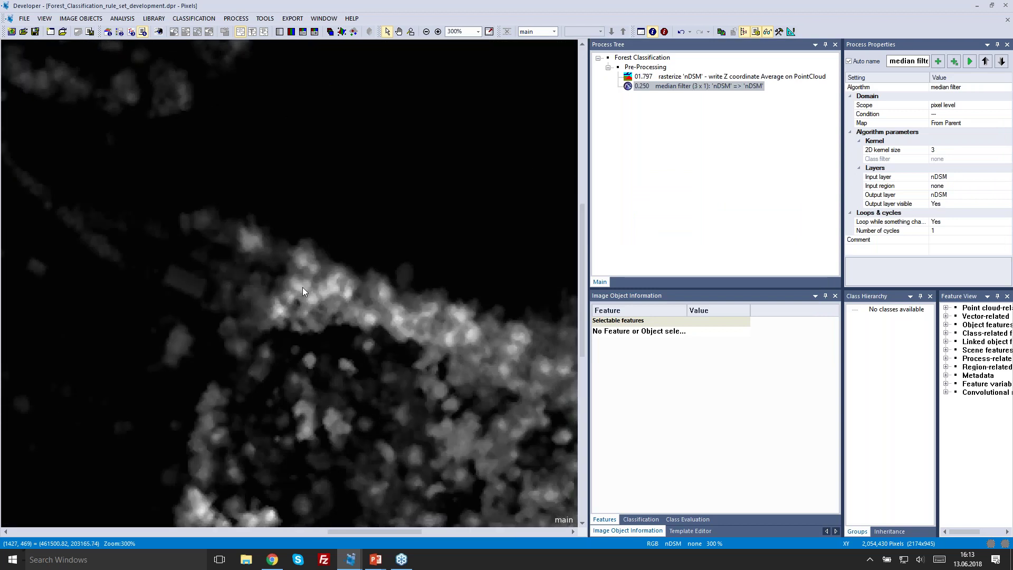
scroll(308, 306, down, 1)
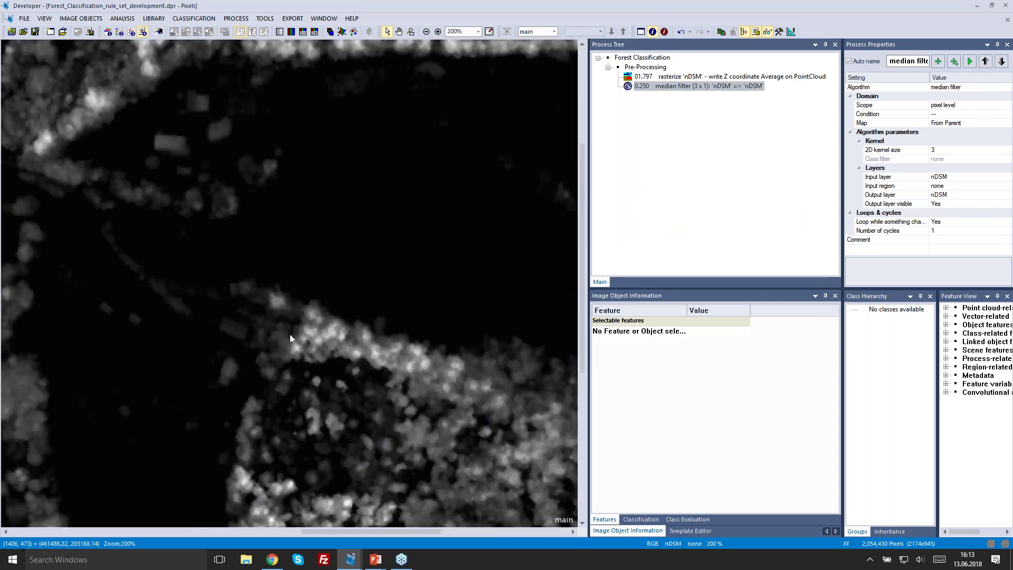
scroll(290, 337, down, 1)
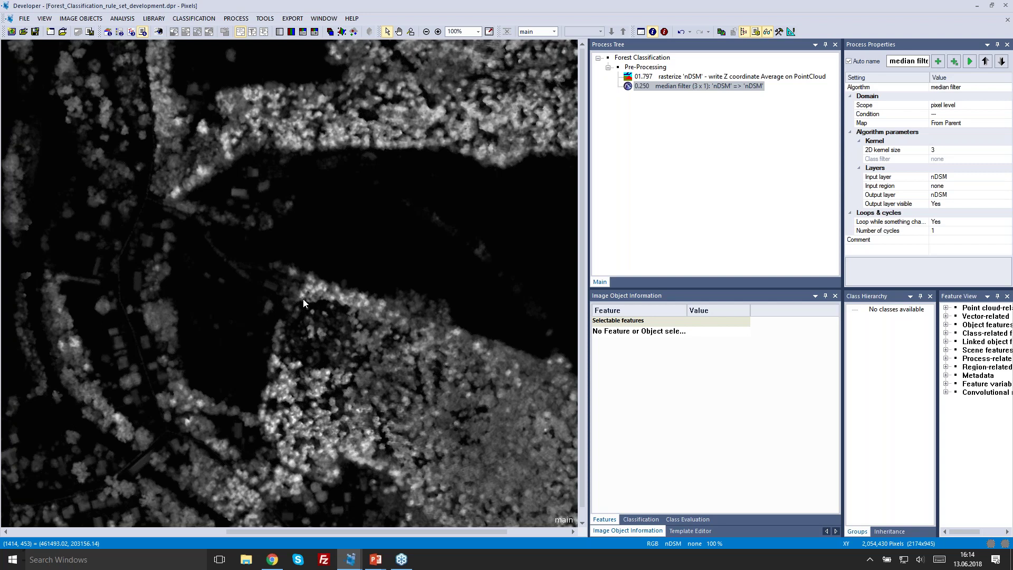
mouse_move(303, 299)
Append a parent process named Segmentation after Pre-Processing
right_click(640, 69)
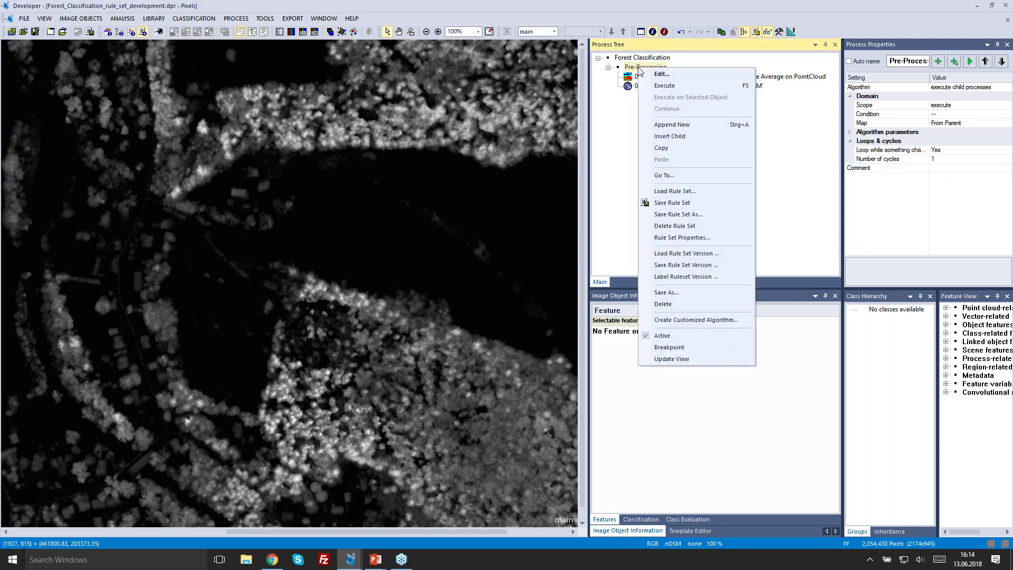
click(679, 126)
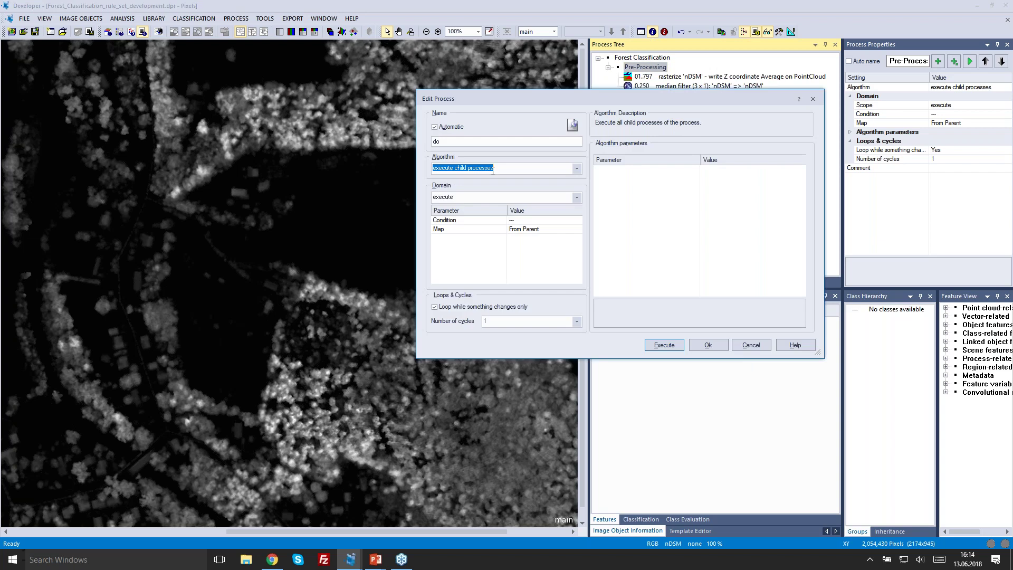
drag(524, 142, 342, 149)
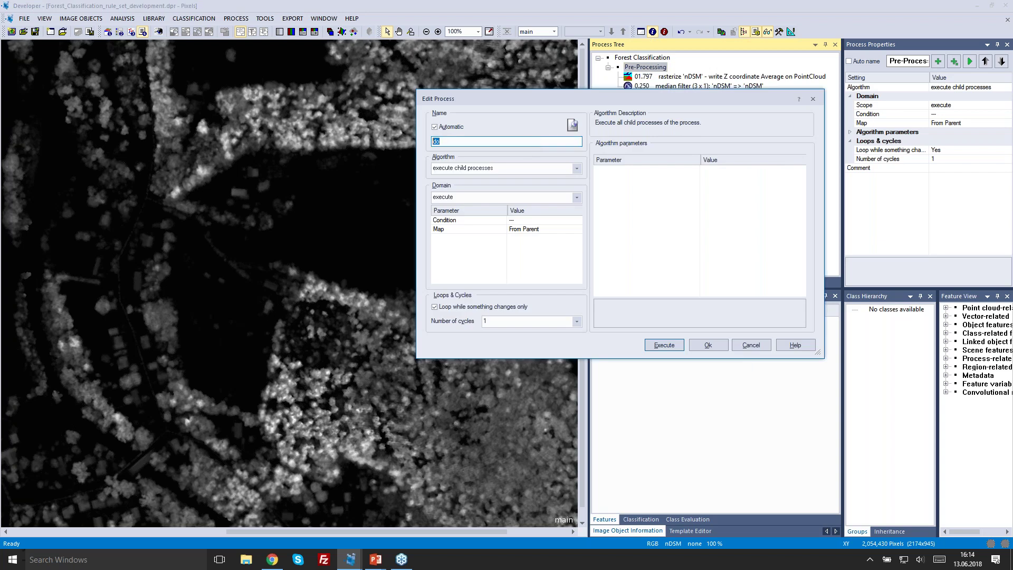
text(Segmentation)
click(704, 346)
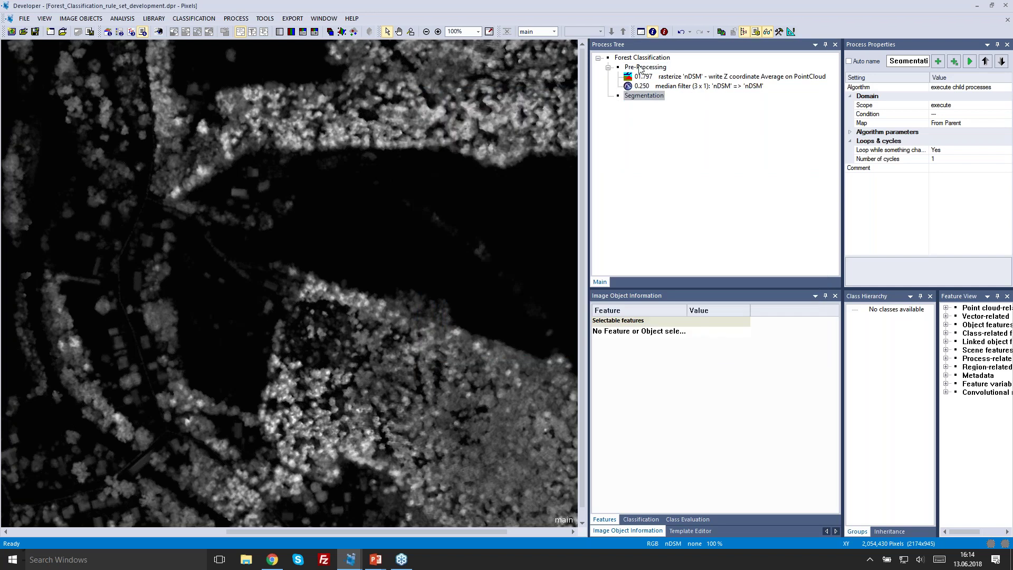
Insert a child process under Segmentation with the multiresolution segmentation algorithm
right_click(649, 100)
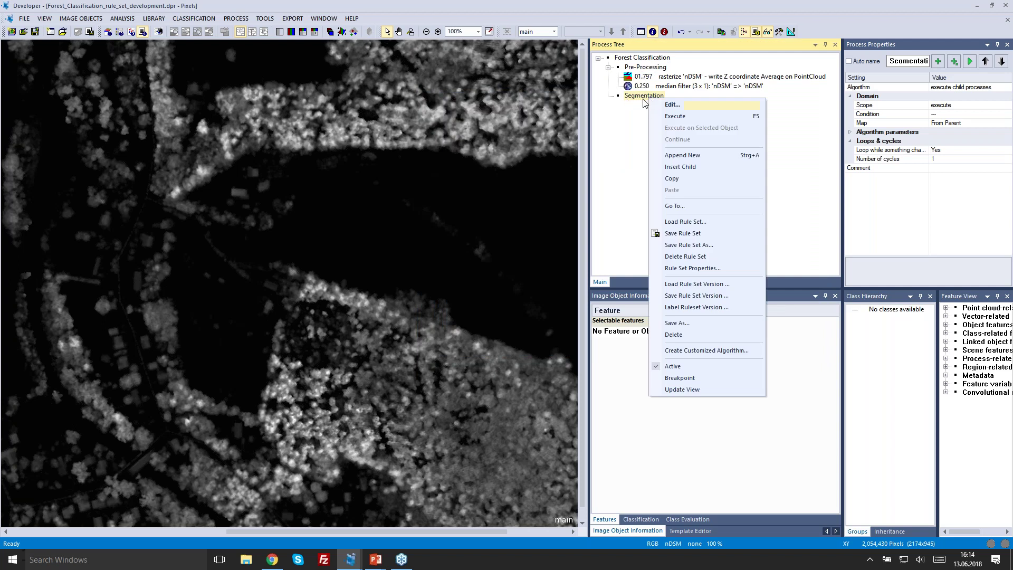
click(692, 167)
drag(648, 94, 624, 127)
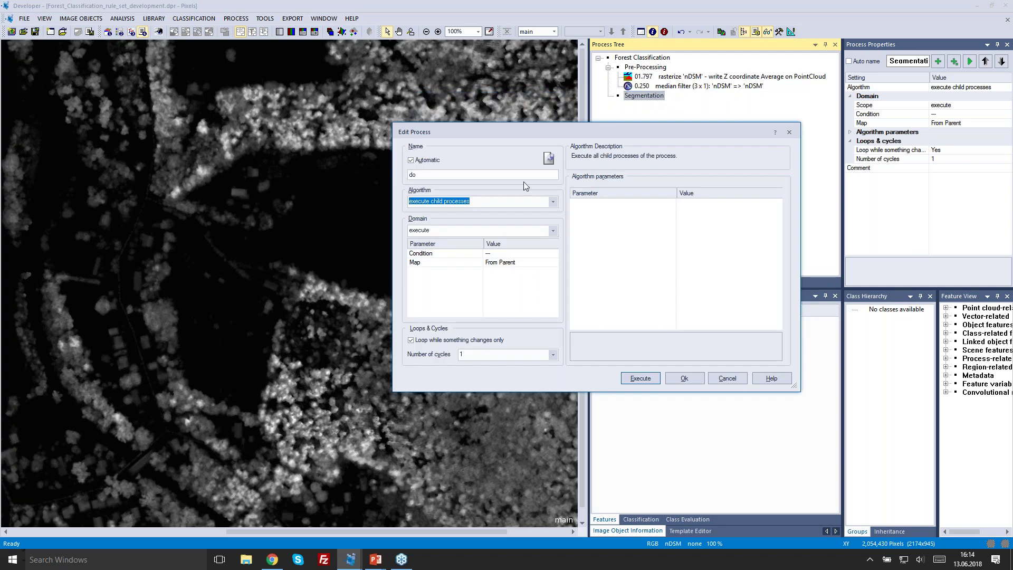
click(552, 201)
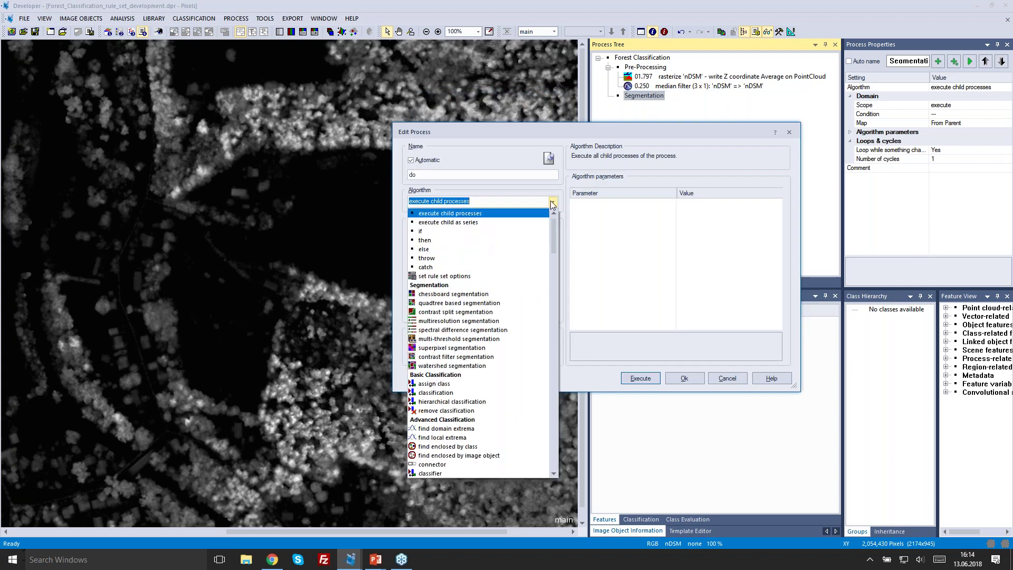
scroll(553, 224, down, 1)
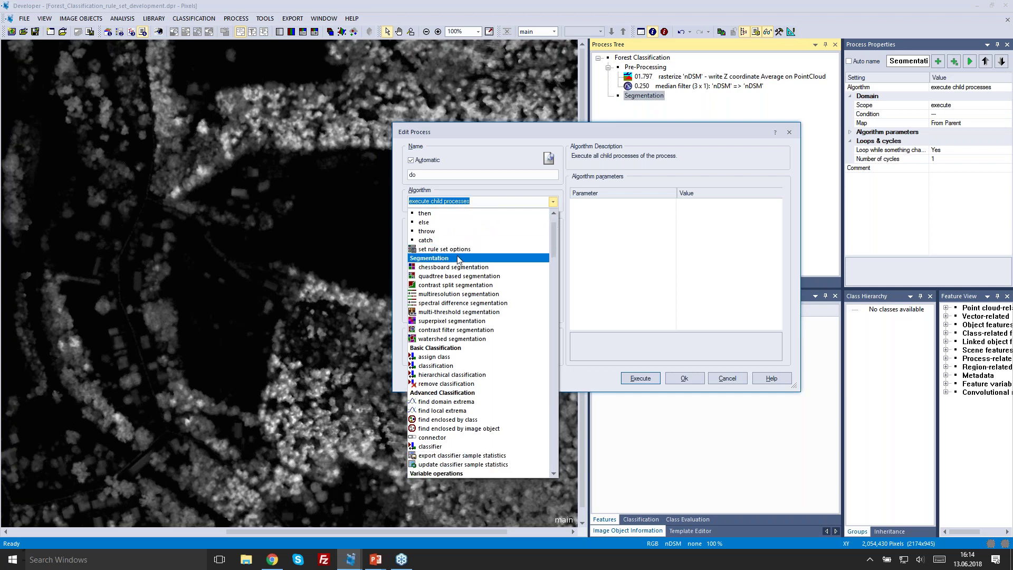
click(505, 298)
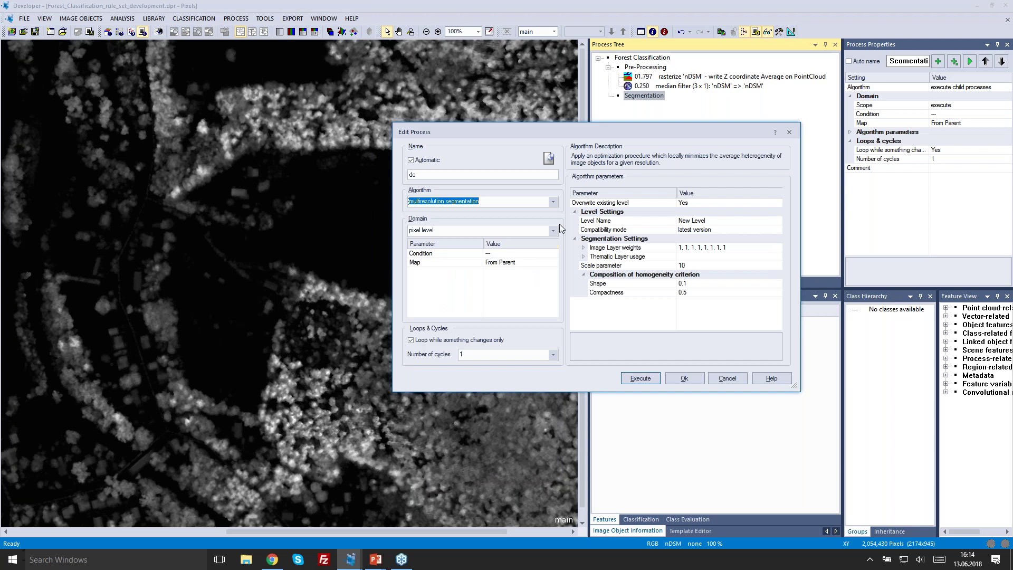
Name the image object level of the multiresolution segmentation Level1
drag(562, 131, 463, 109)
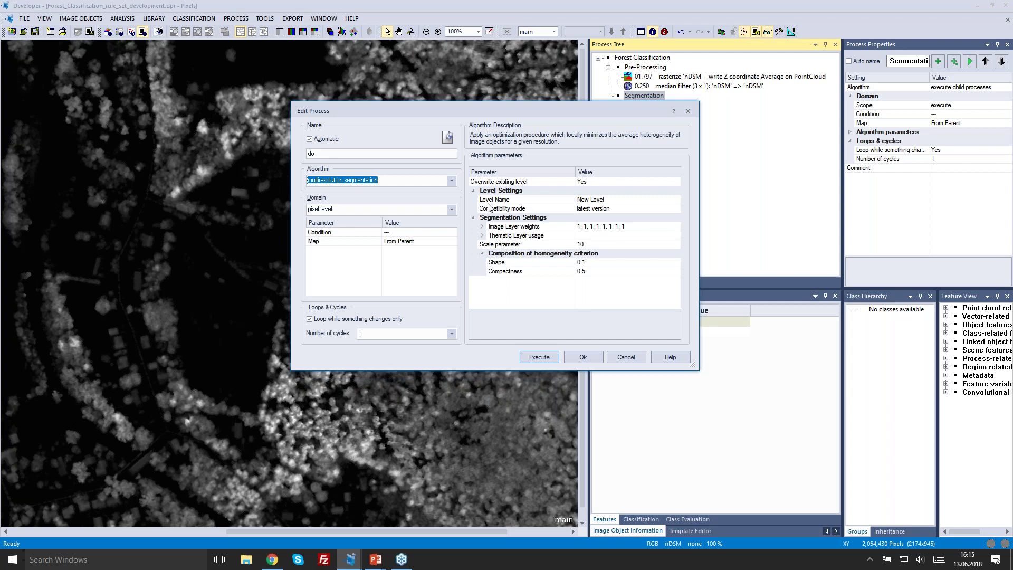
click(396, 182)
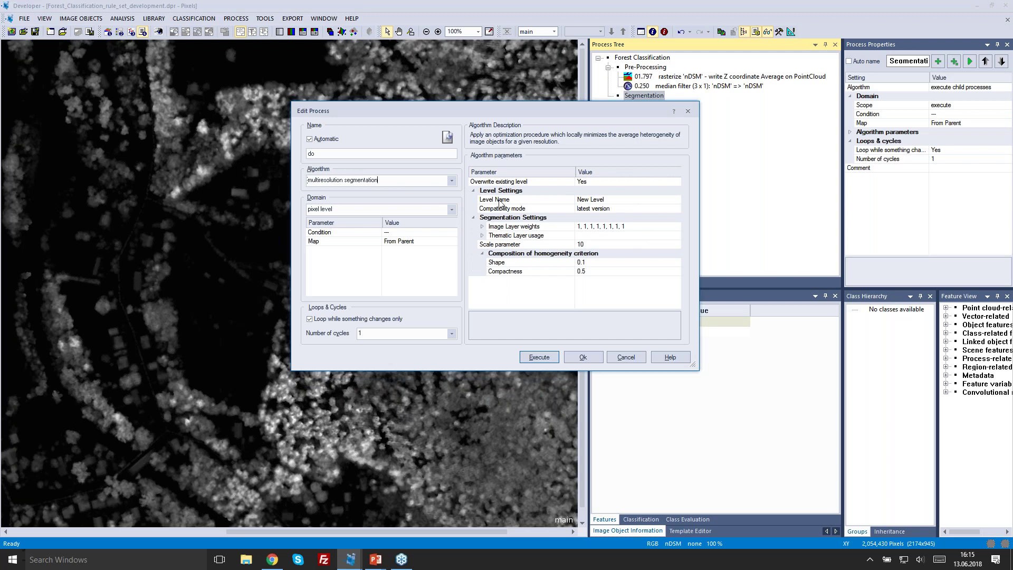
click(615, 200)
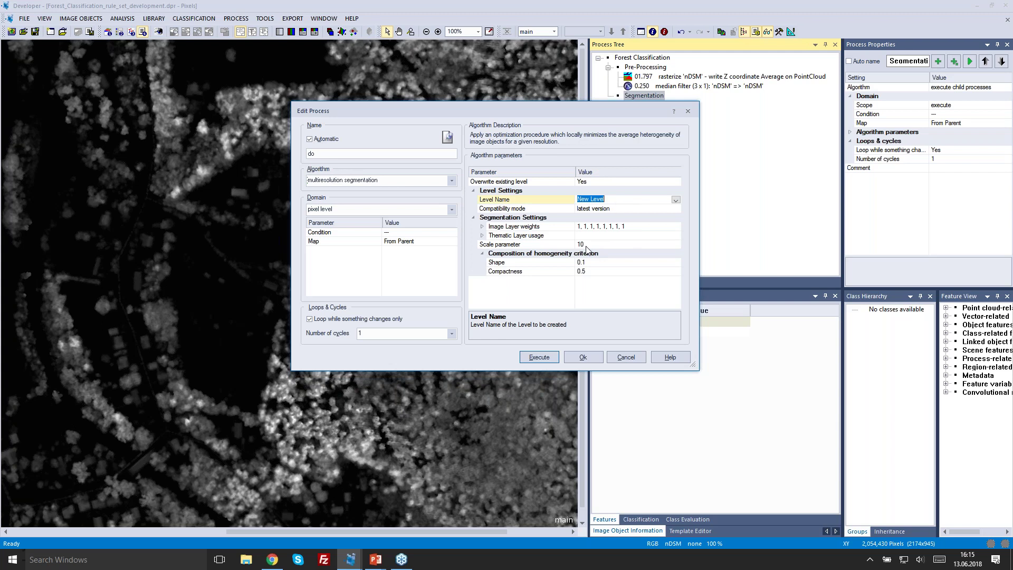
text(Level1)
Set the image layer weights to 0 for IntensityAvg, median and PointCloud, and to 5 for nDSM
click(482, 226)
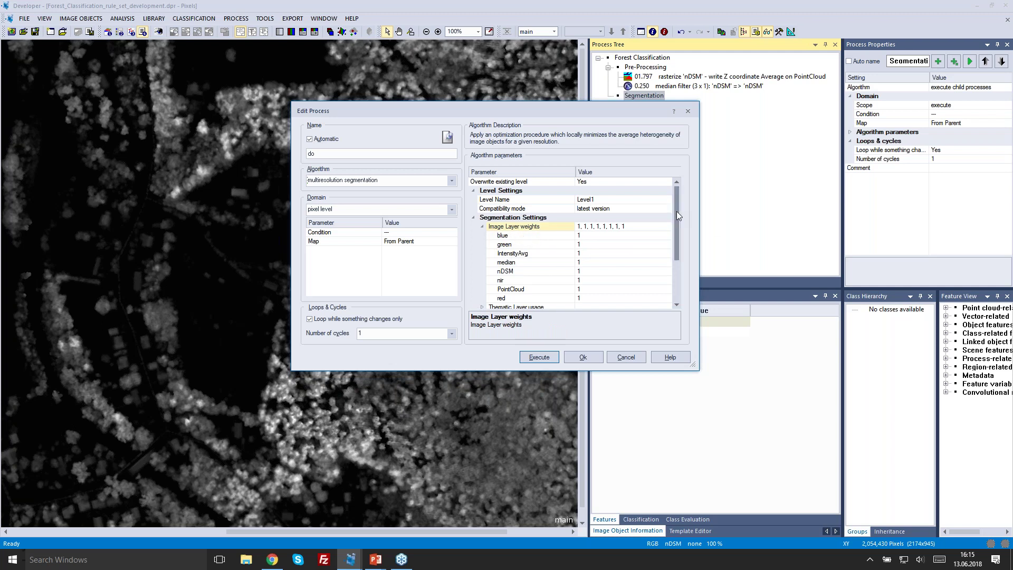
drag(676, 211, 677, 223)
click(611, 238)
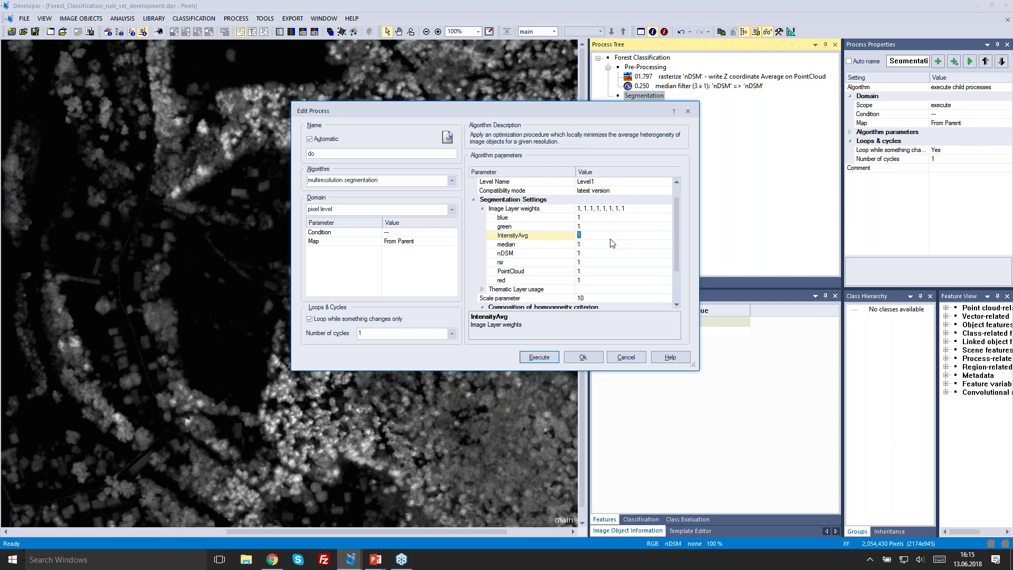
text(0)
key(Down)
text(0)
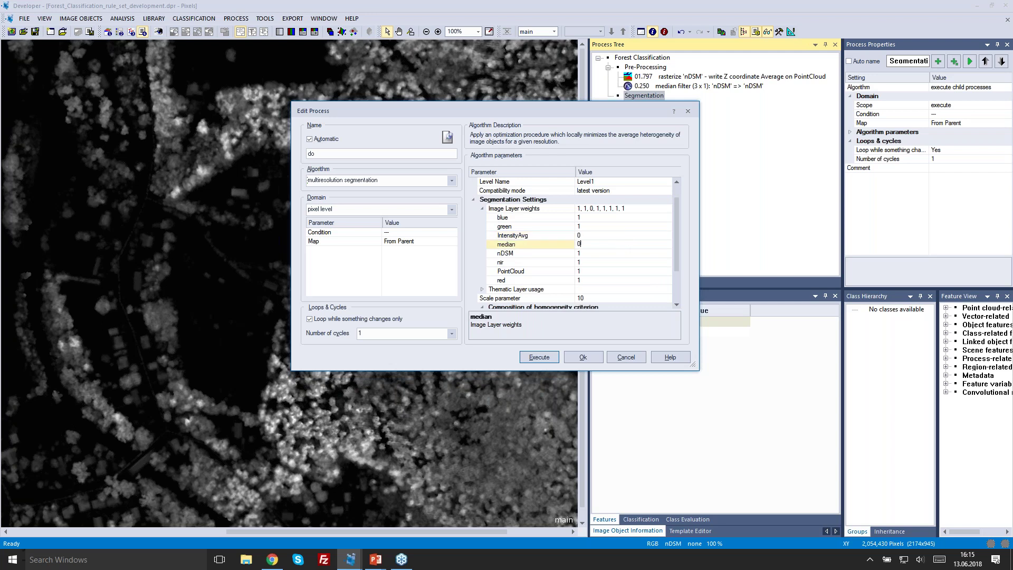
key(Down)
key(Down)
key(Down)
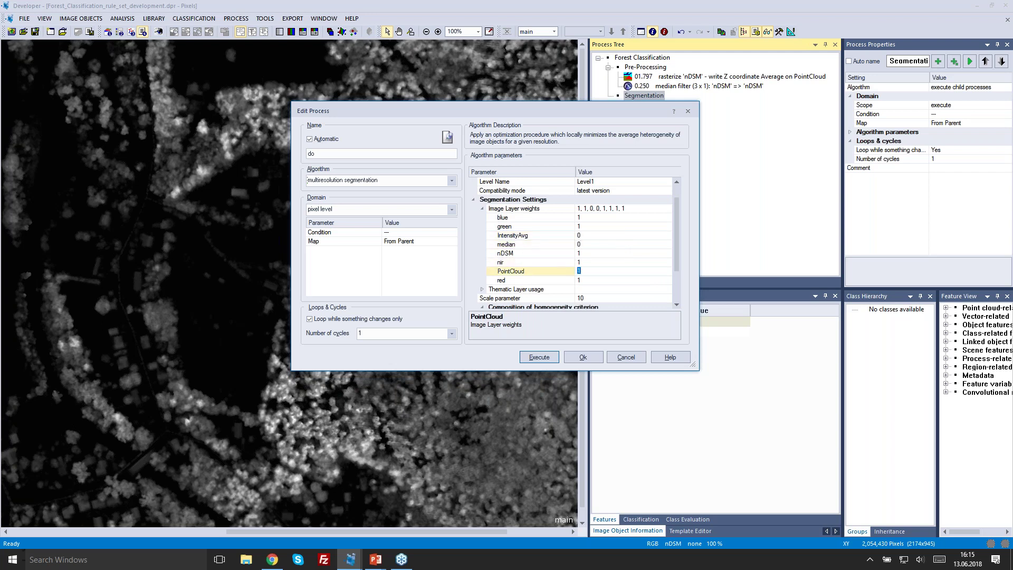
text(0)
key(Down)
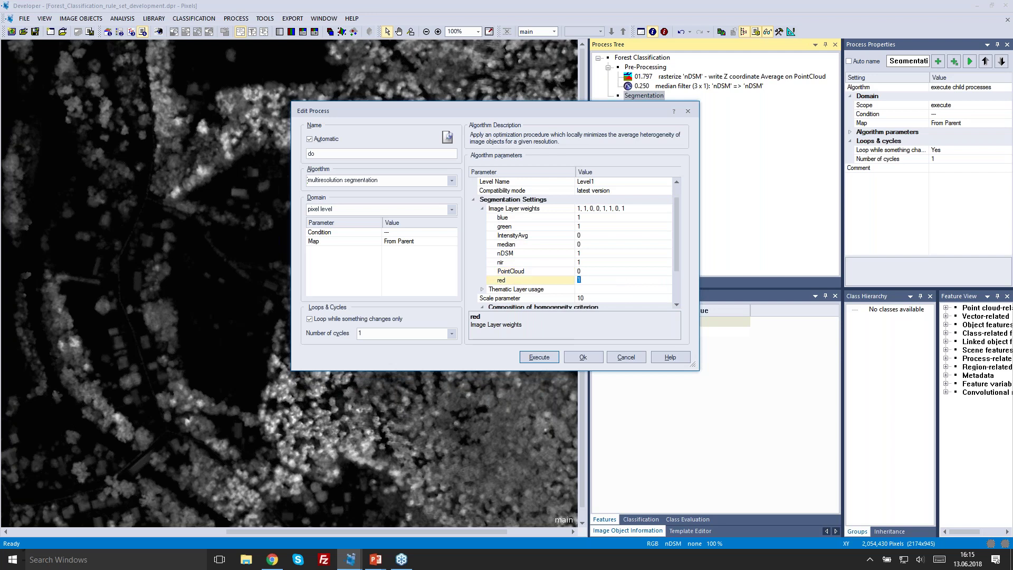
click(598, 254)
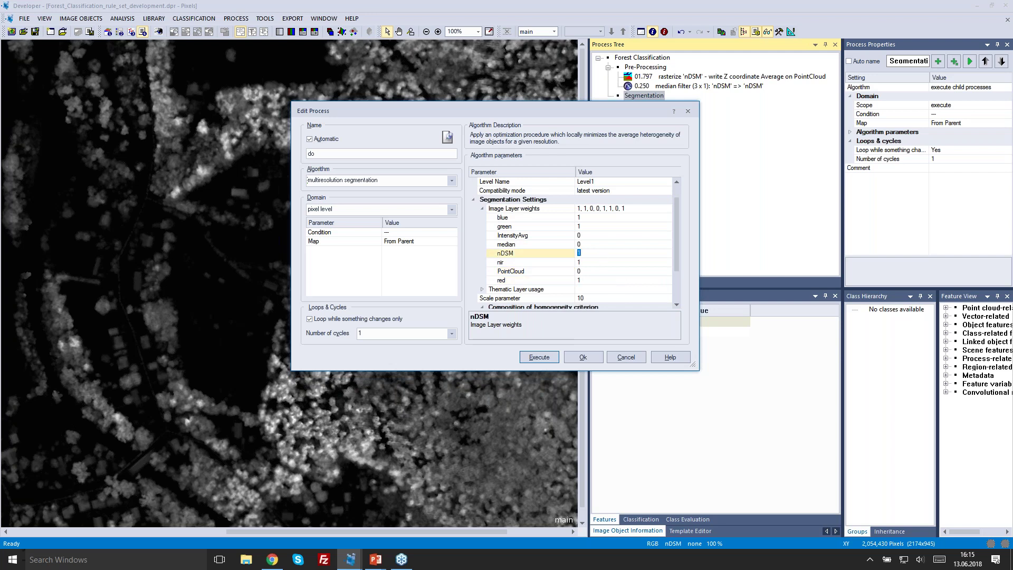
text(5)
Set the segmentation's shape to 0.3 and compactness to 0.8, keep the scale parameter at 10, and execute the process
scroll(677, 237, down, 2)
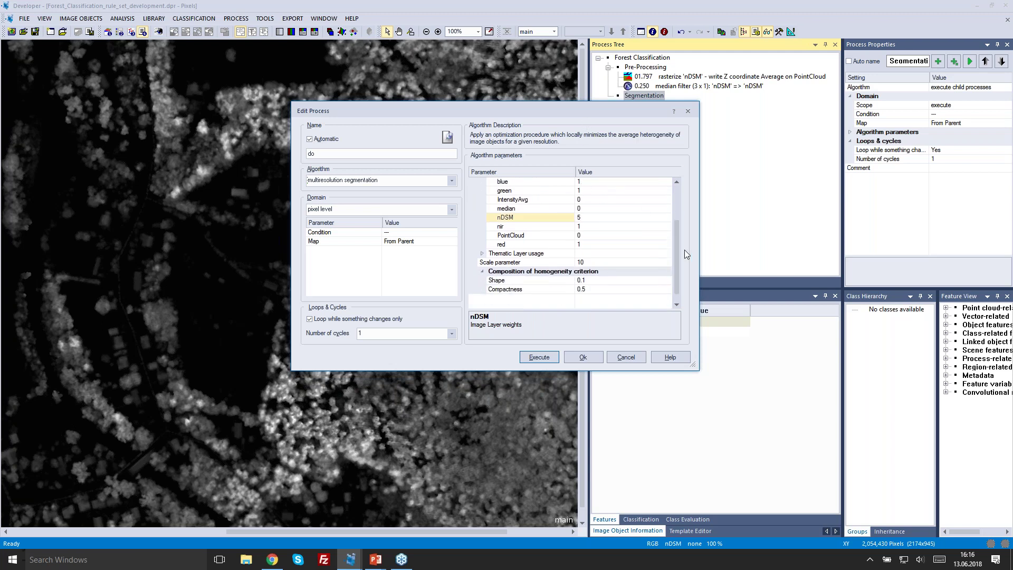
scroll(677, 242, up, 1)
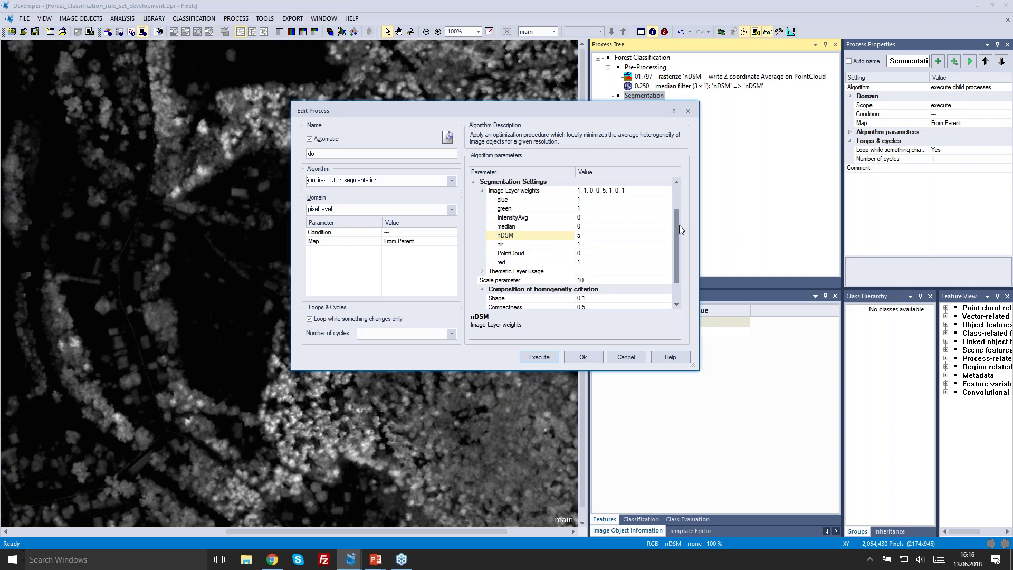
scroll(679, 225, down, 1)
click(650, 253)
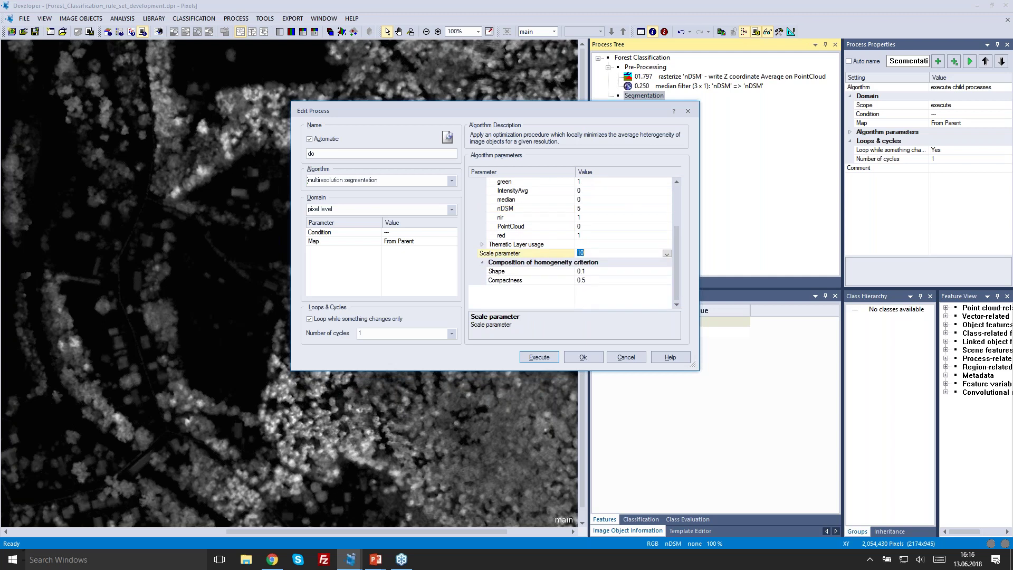
click(594, 253)
click(601, 272)
click(600, 271)
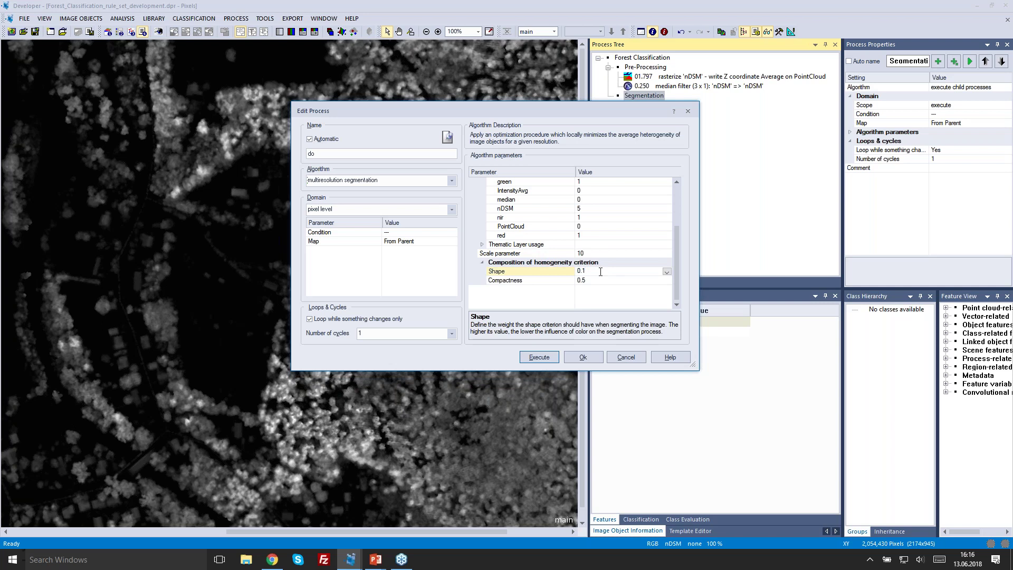
key(BackSpace)
click(616, 280)
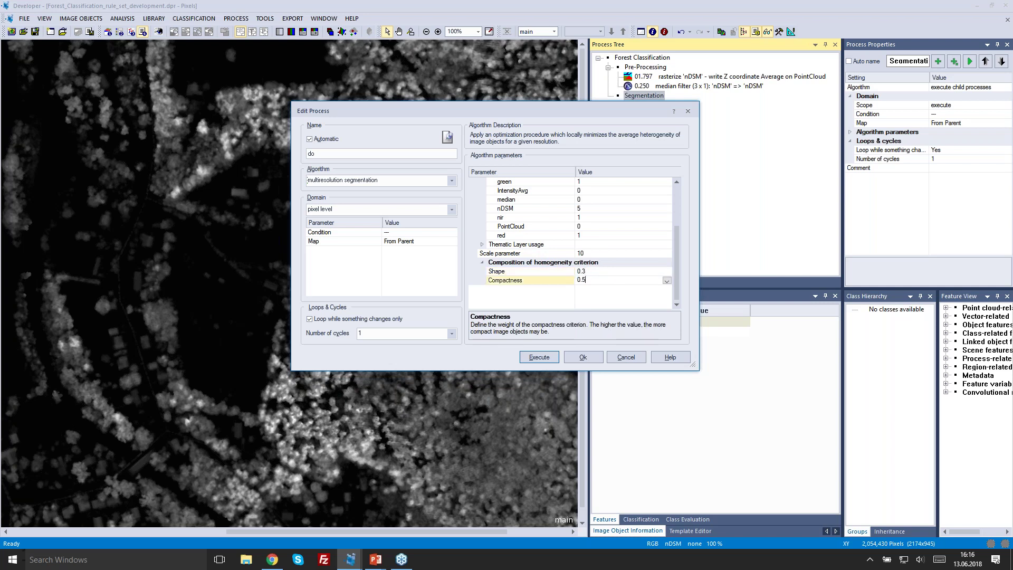
text(8)
drag(678, 261, 679, 244)
click(482, 181)
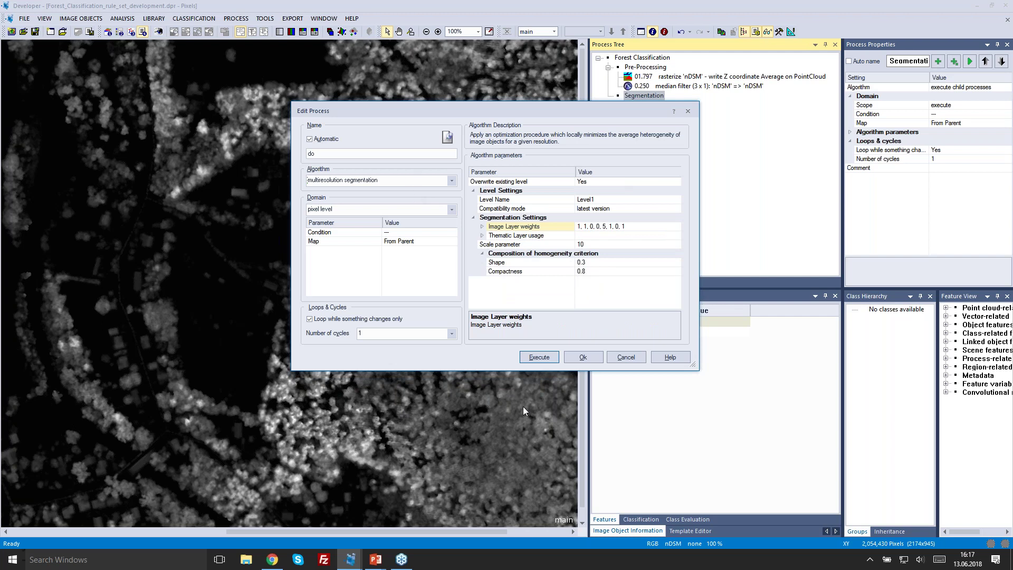
click(547, 359)
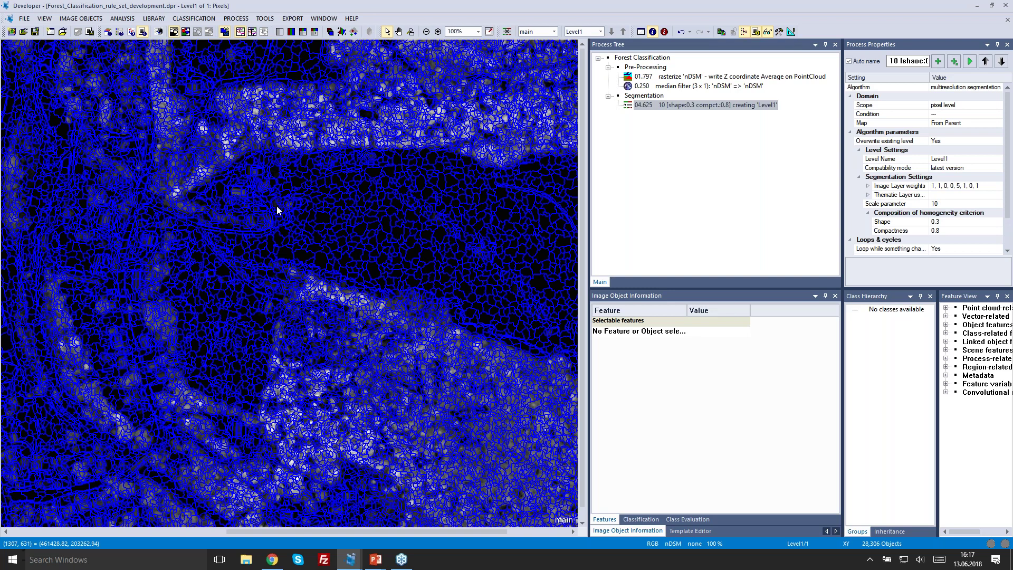
Inspect the segmented nDSM, and display the object outlines over the RGB imagery of the whole scene
drag(305, 210, 349, 209)
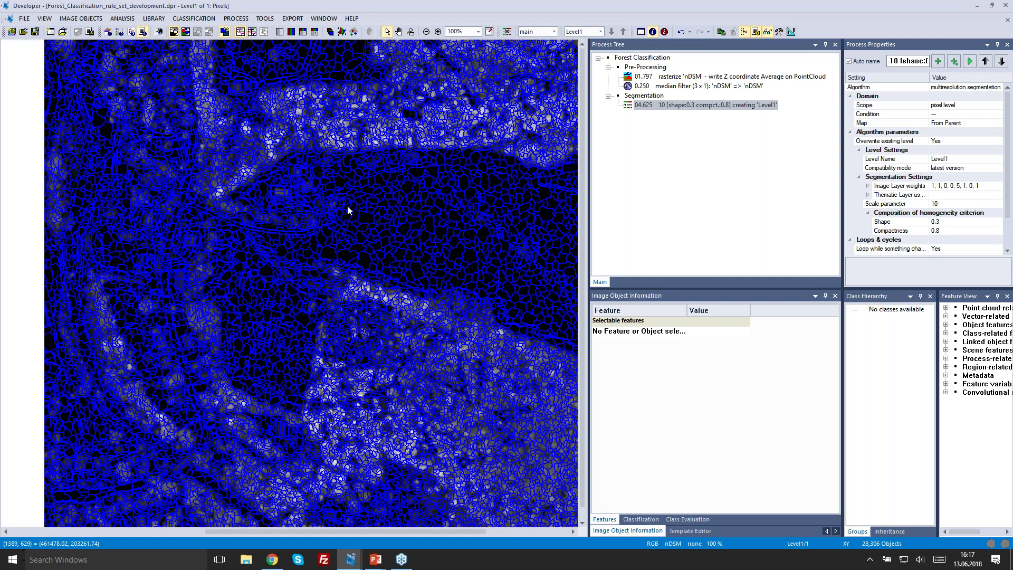
scroll(504, 232, down, 1)
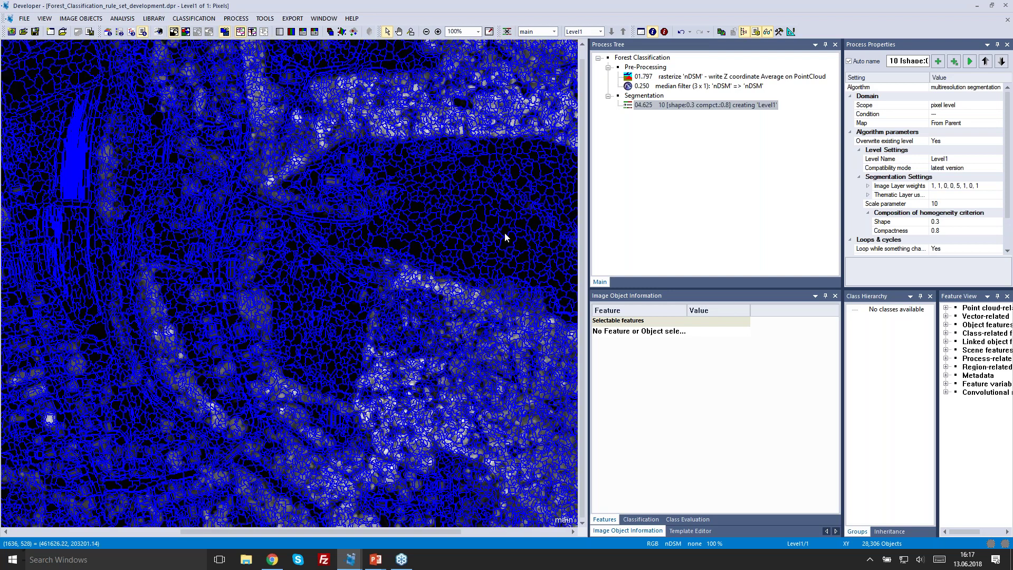
scroll(505, 232, down, 1)
scroll(318, 266, up, 1)
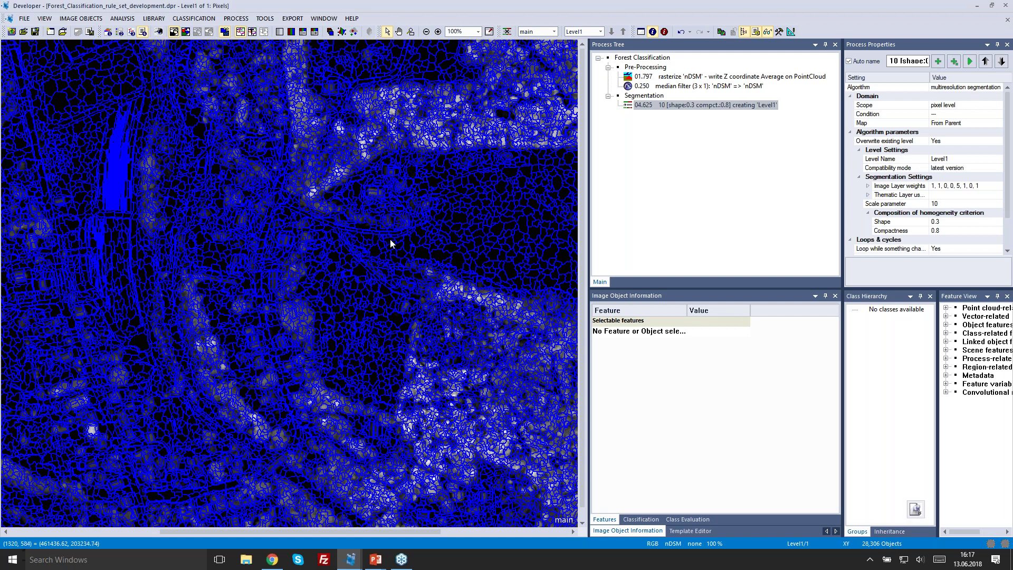
scroll(388, 270, up, 1)
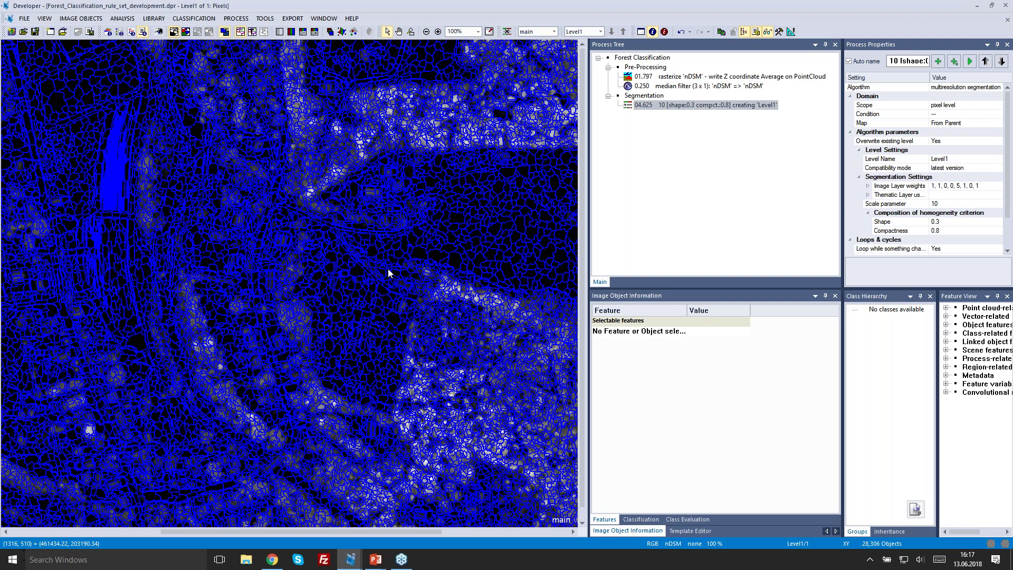
click(293, 32)
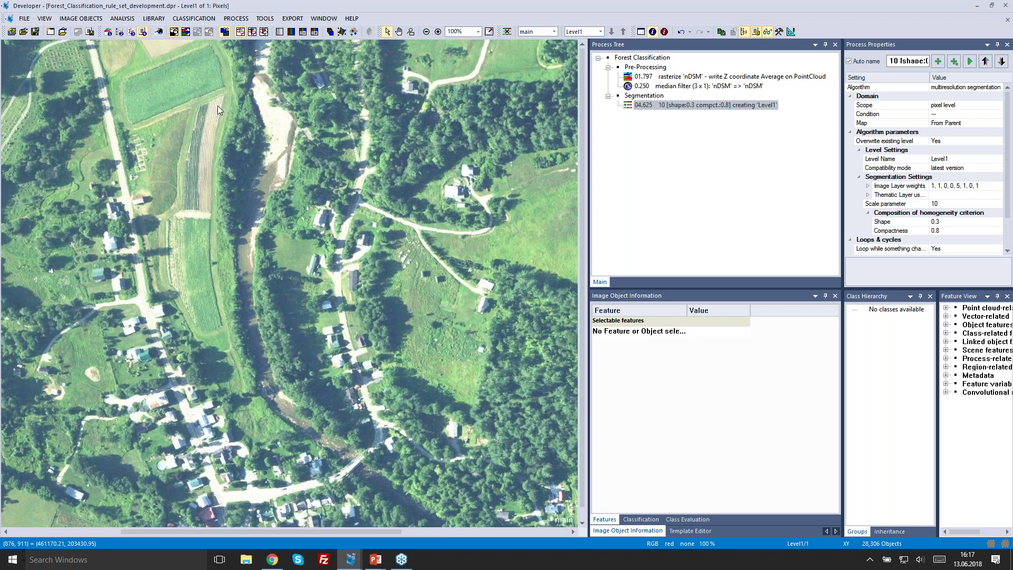
scroll(217, 105, down, 1)
click(252, 32)
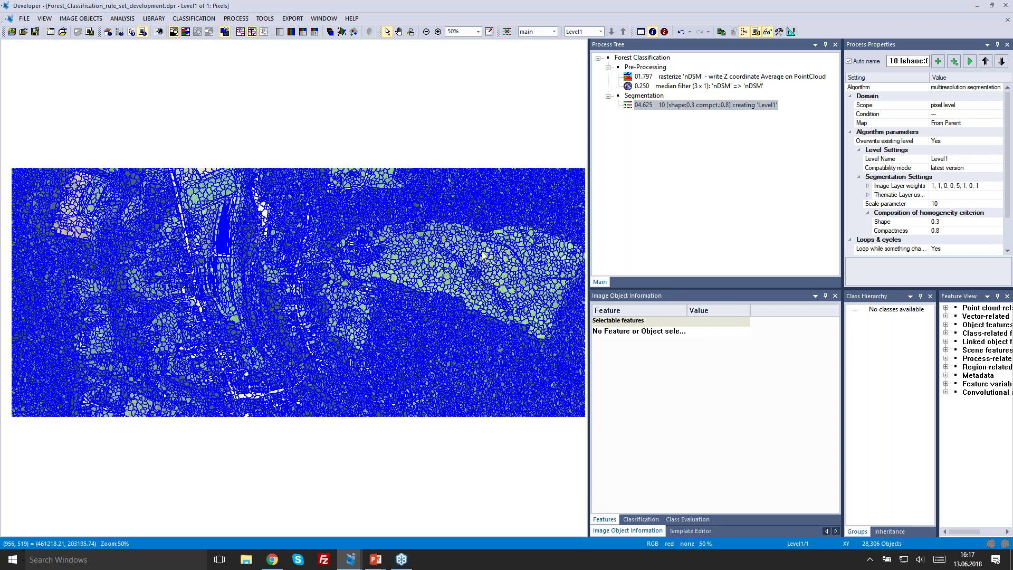
Select several image objects in the meadow and forest areas to examine their number of pixels
click(673, 188)
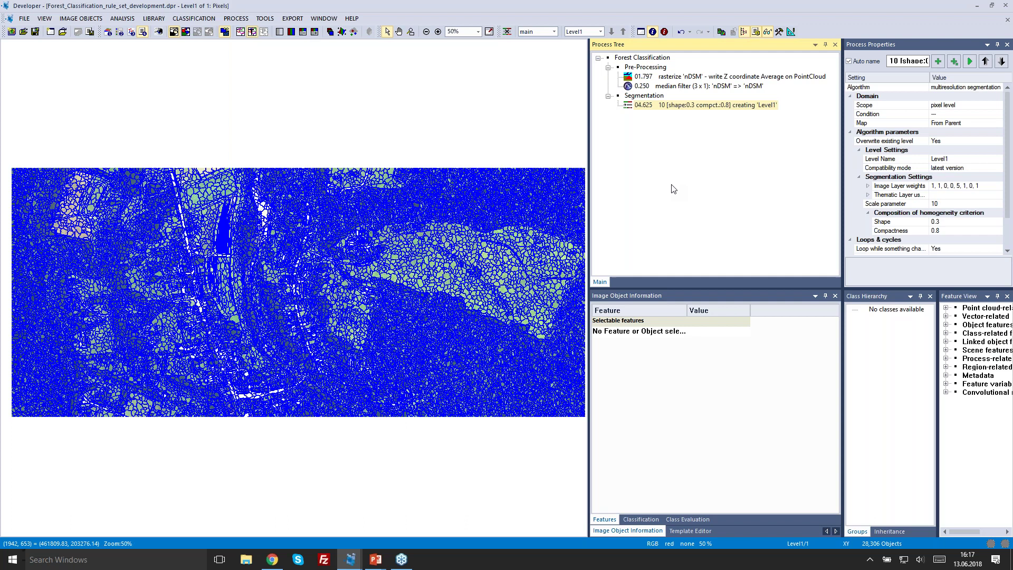
click(365, 276)
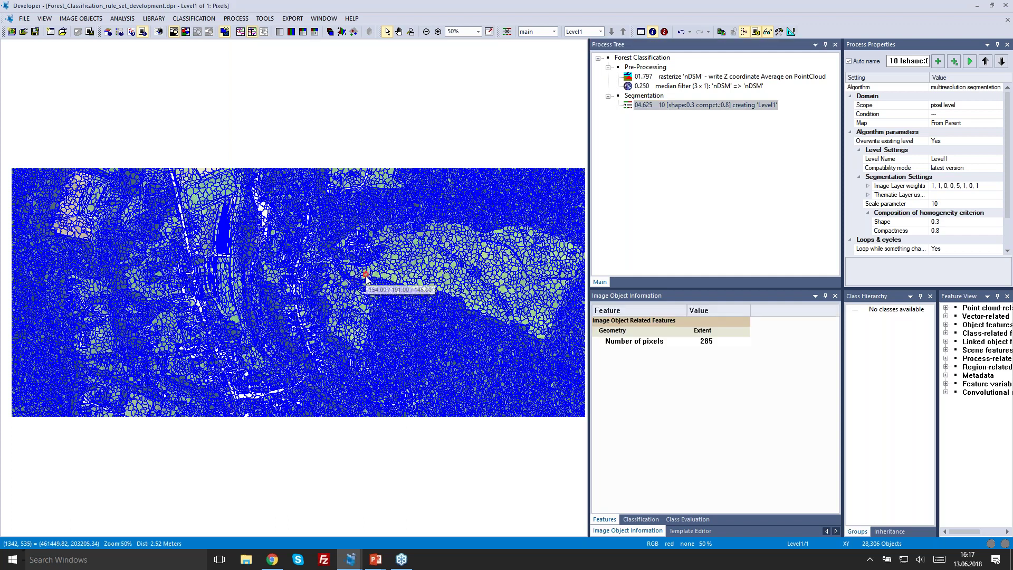
click(417, 275)
click(412, 223)
click(403, 204)
scroll(401, 225, up, 1)
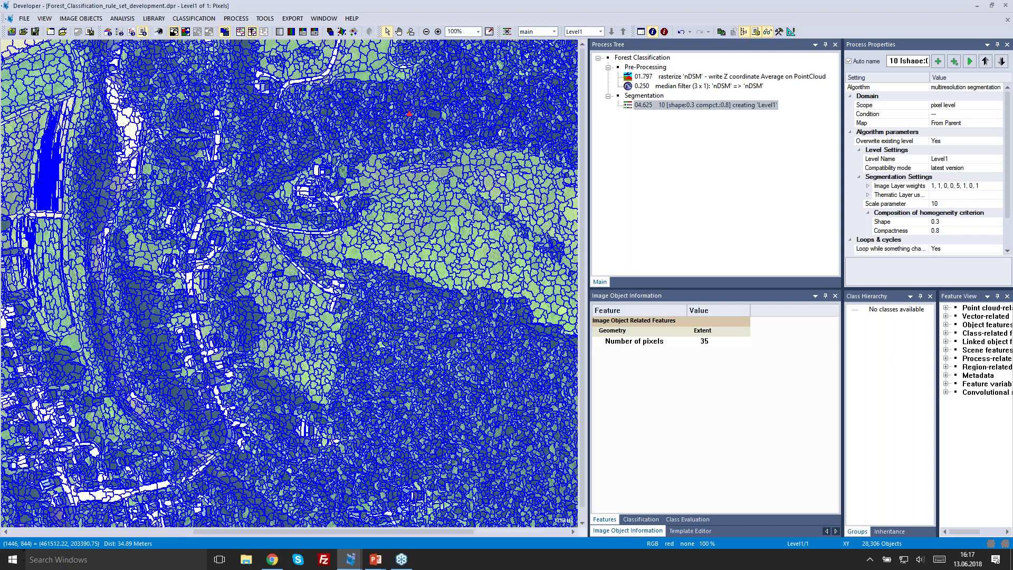
scroll(344, 221, up, 1)
click(344, 219)
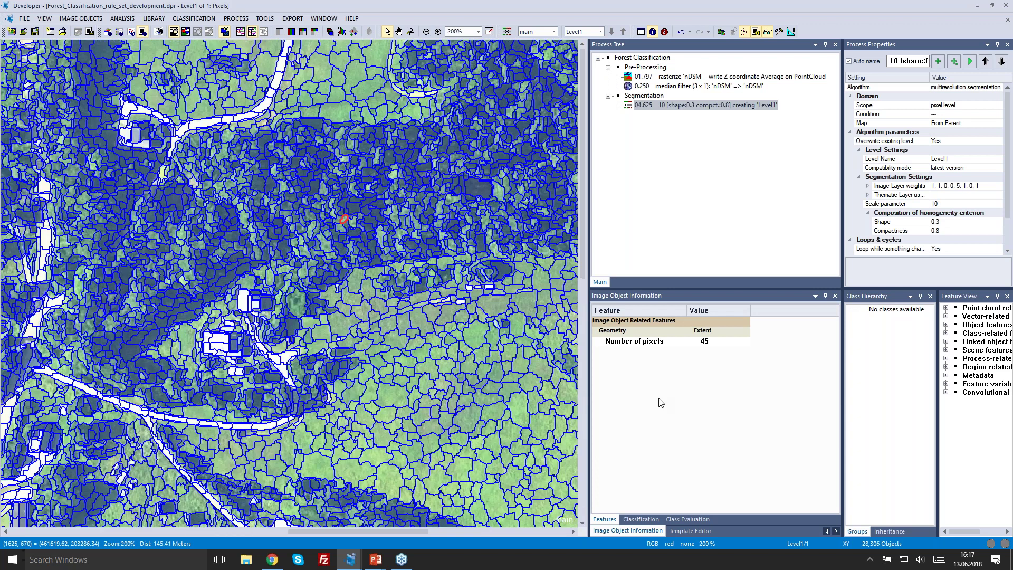
Open the options for choosing which features the image object information displays
right_click(643, 370)
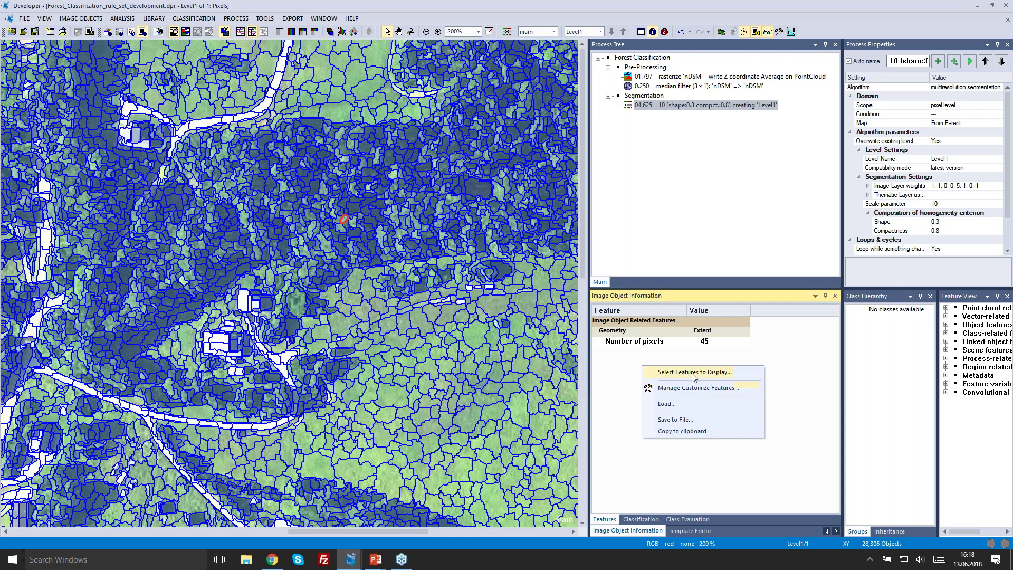
right_click(618, 366)
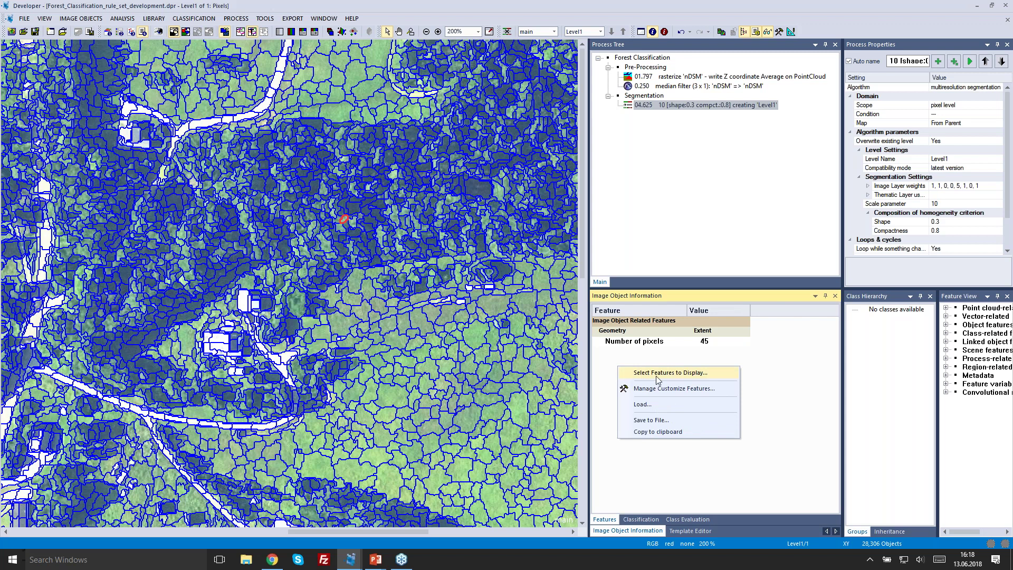